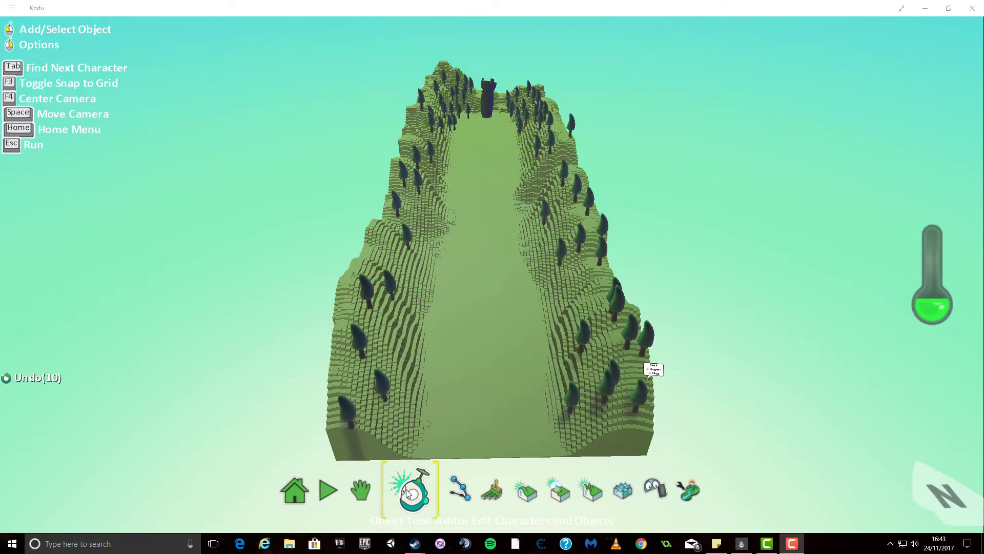
- Place a Kodu at the valley's near end and give it the rule WHEN keyboard WASD DO move
left_click(485, 426)
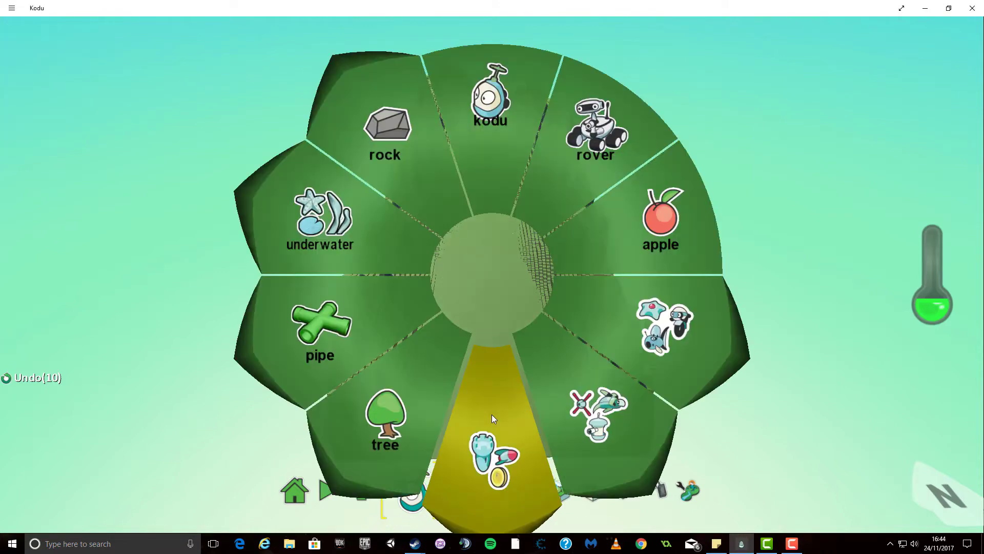
left_click(505, 134)
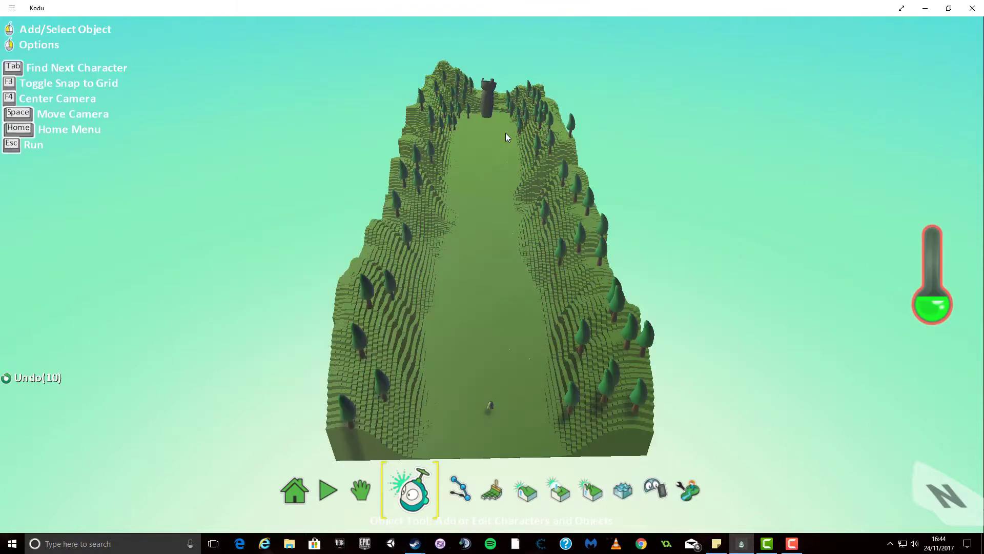
right_click(491, 405)
left_click(564, 322)
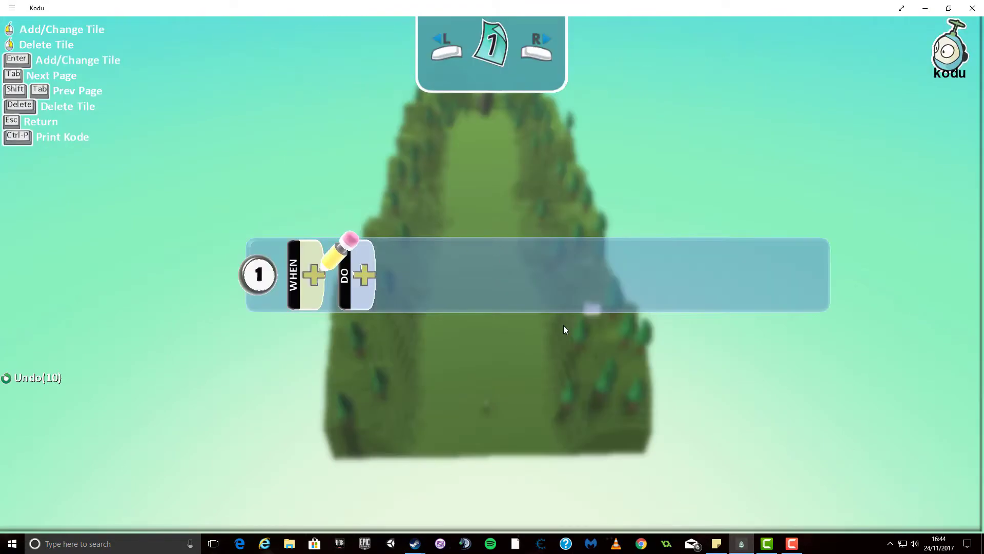
left_click(310, 276)
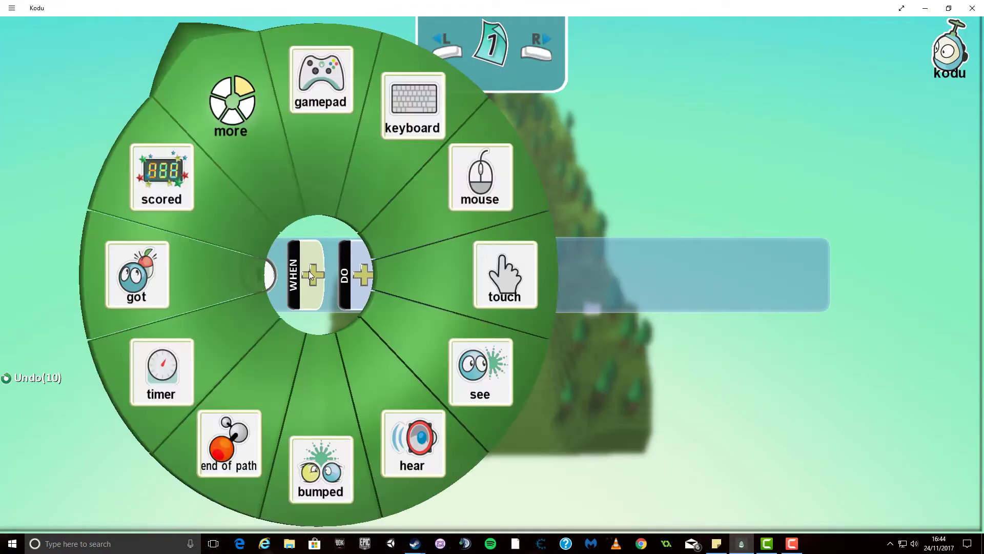
left_click(406, 143)
left_click(376, 274)
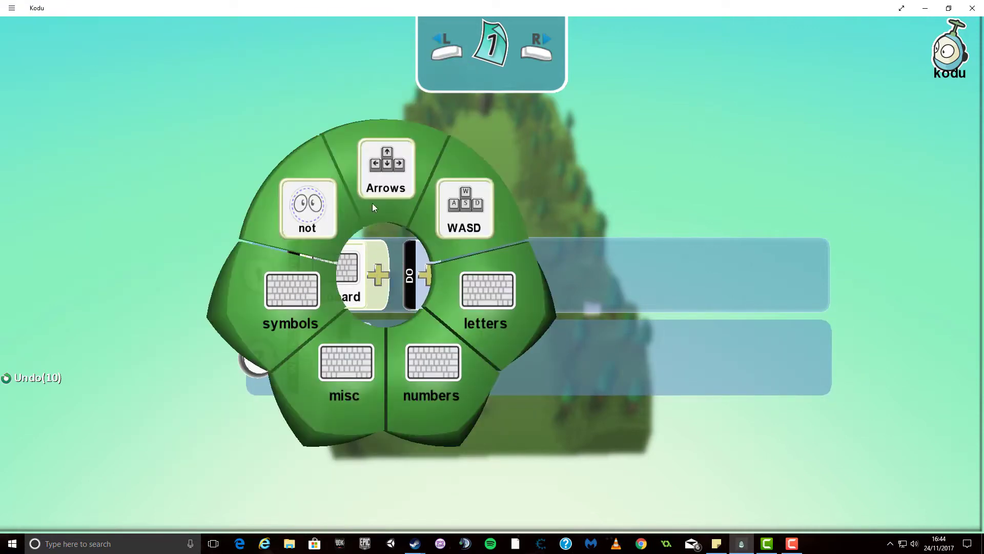
left_click(465, 207)
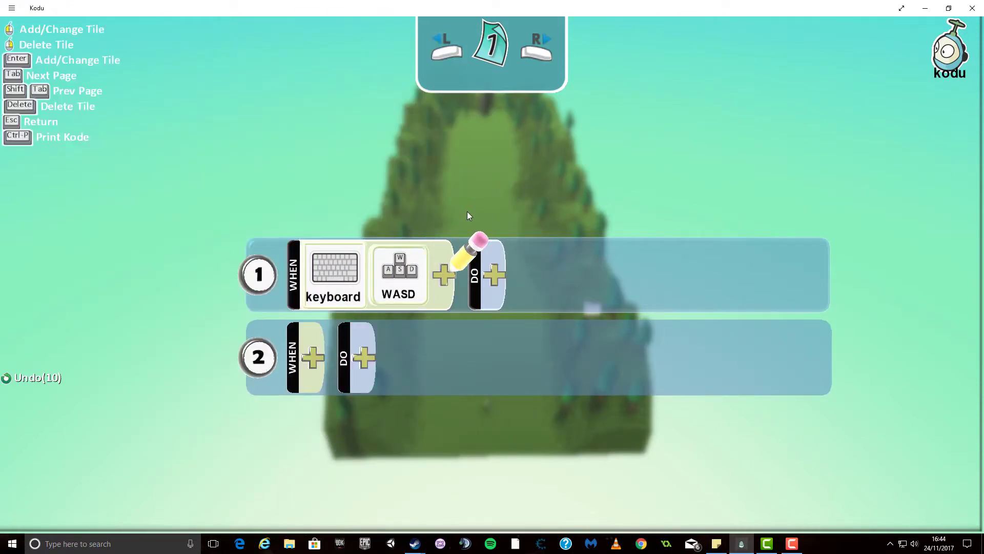
left_click(497, 283)
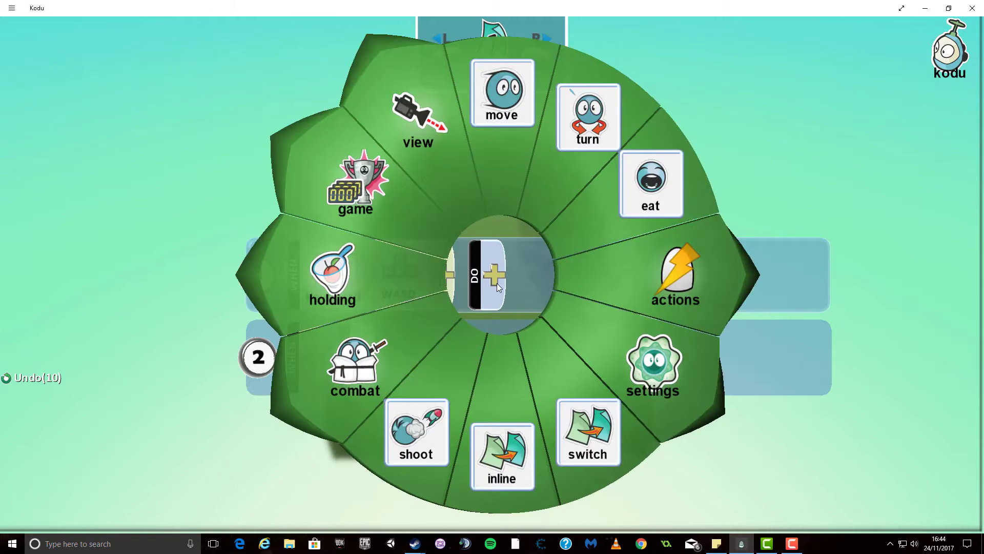
left_click(503, 130)
key("Escape")
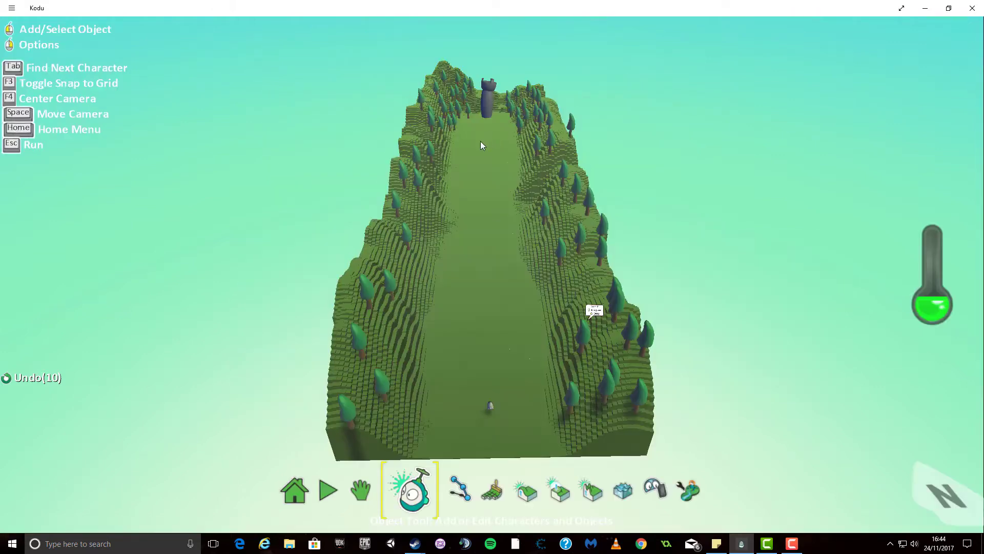
left_click(329, 491)
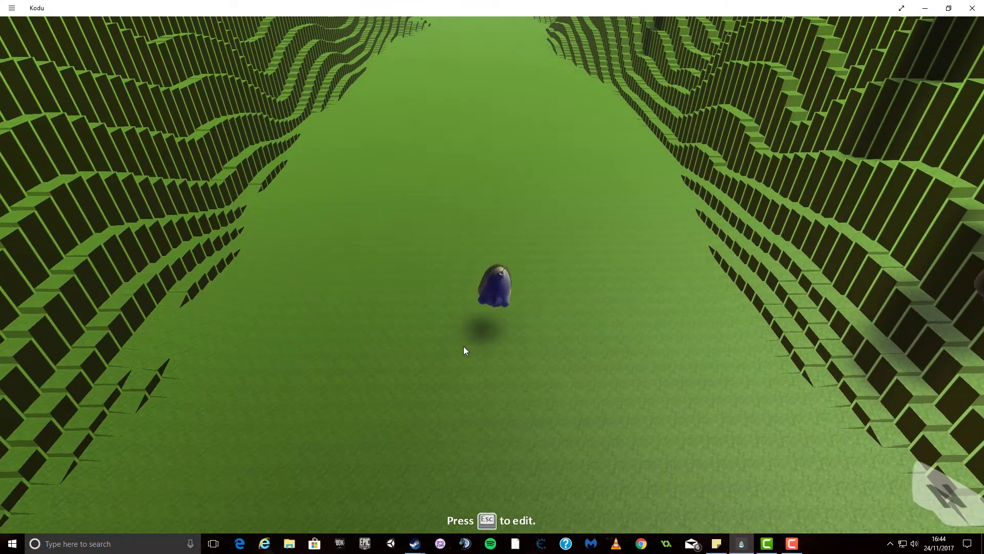
key("Up")
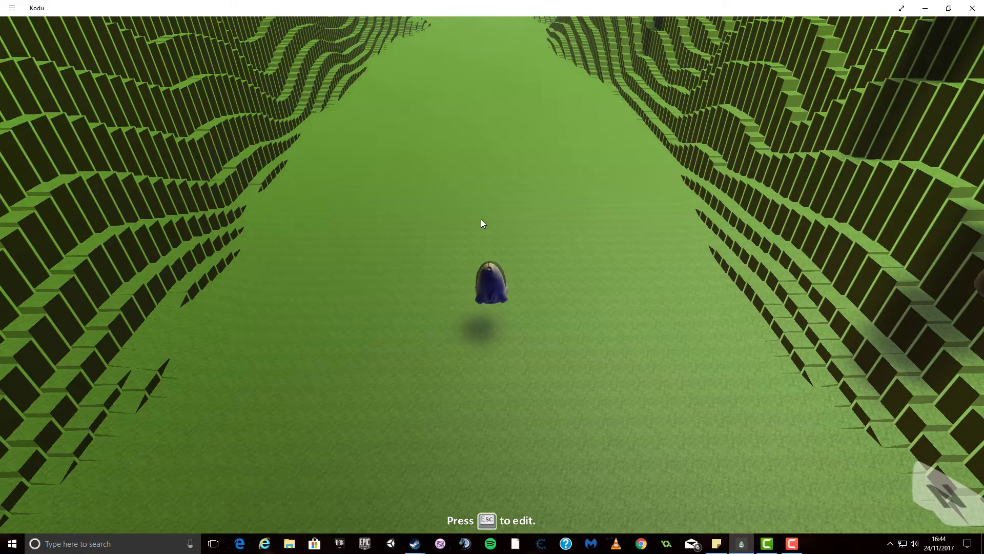
scroll(485, 222, "up", 5)
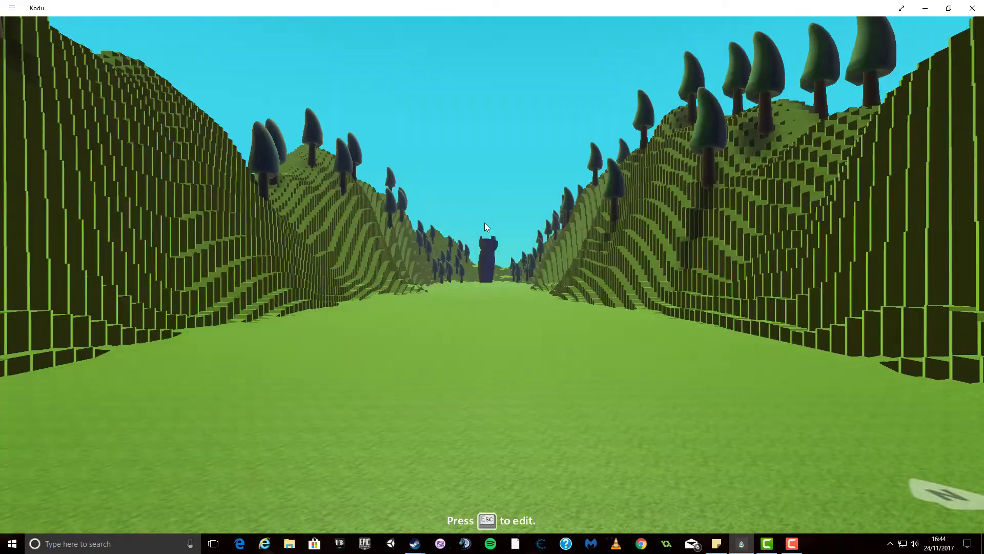
key("Left")
key("Right")
key("Left")
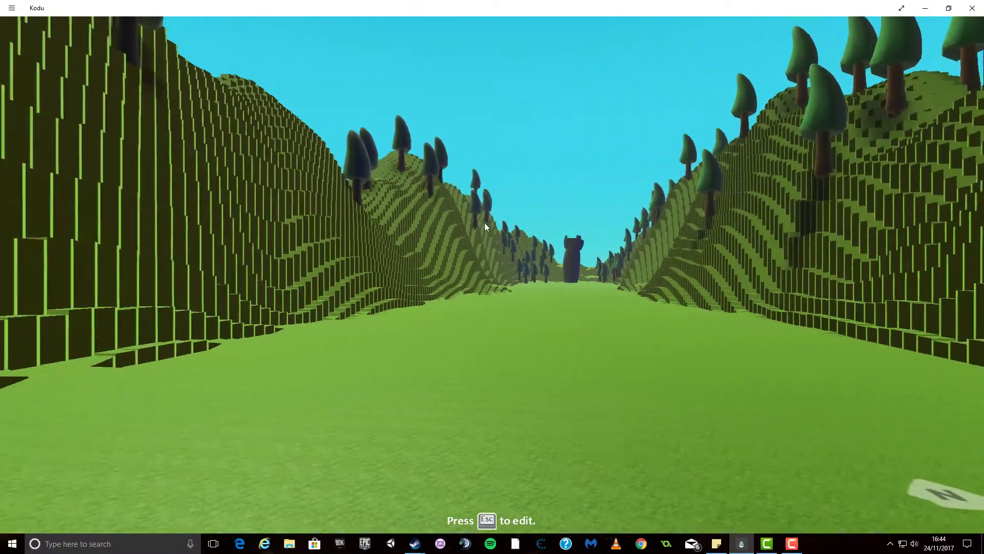
key("Right")
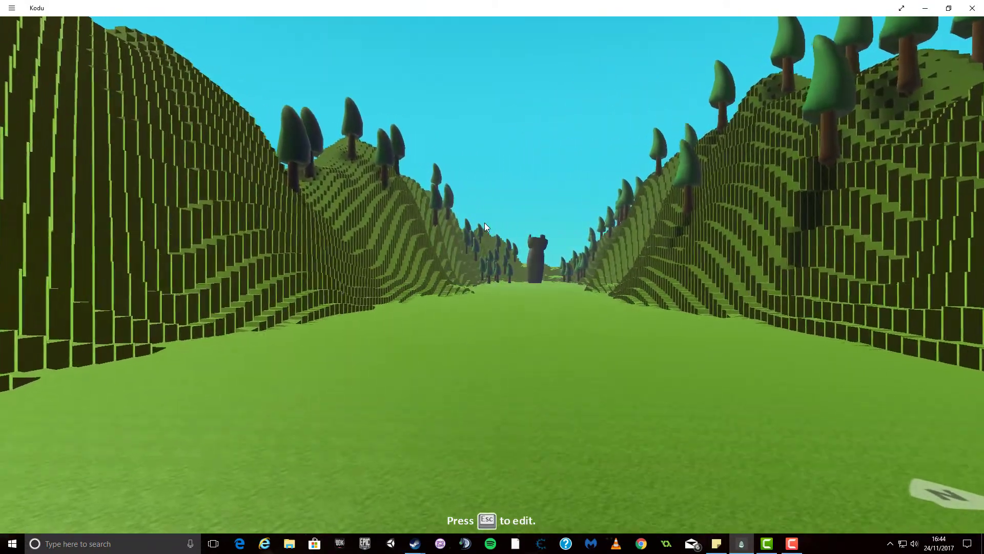
key("Right")
key("Left")
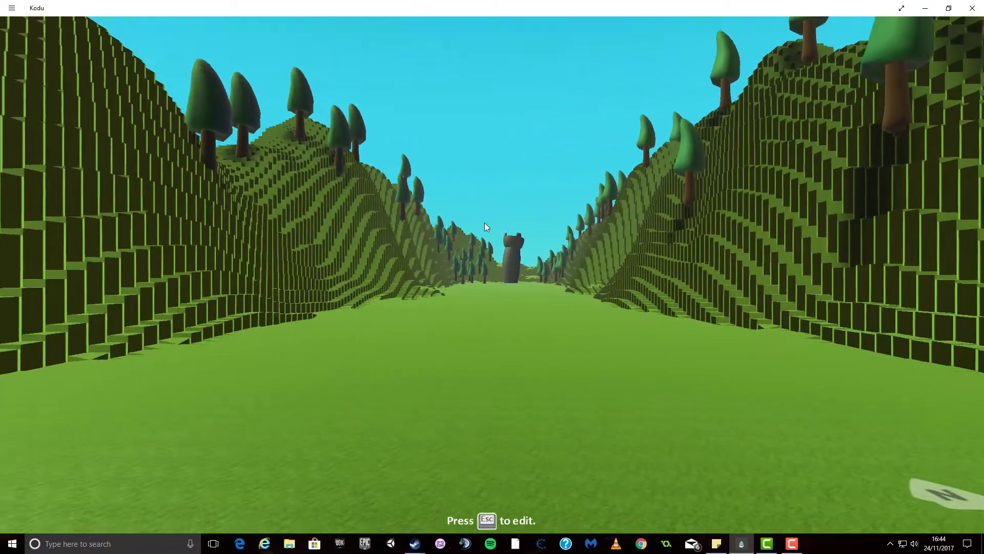
key("Up")
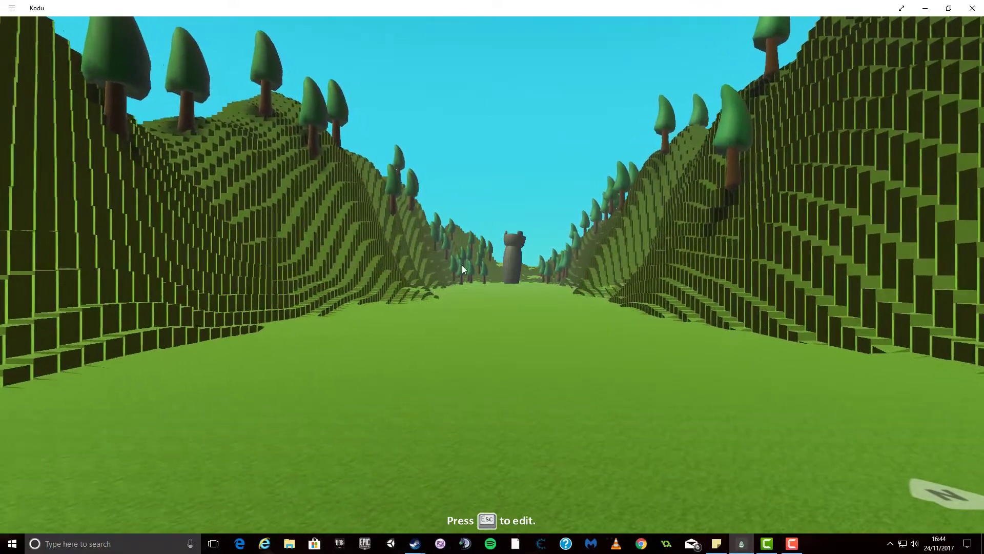
key("Up")
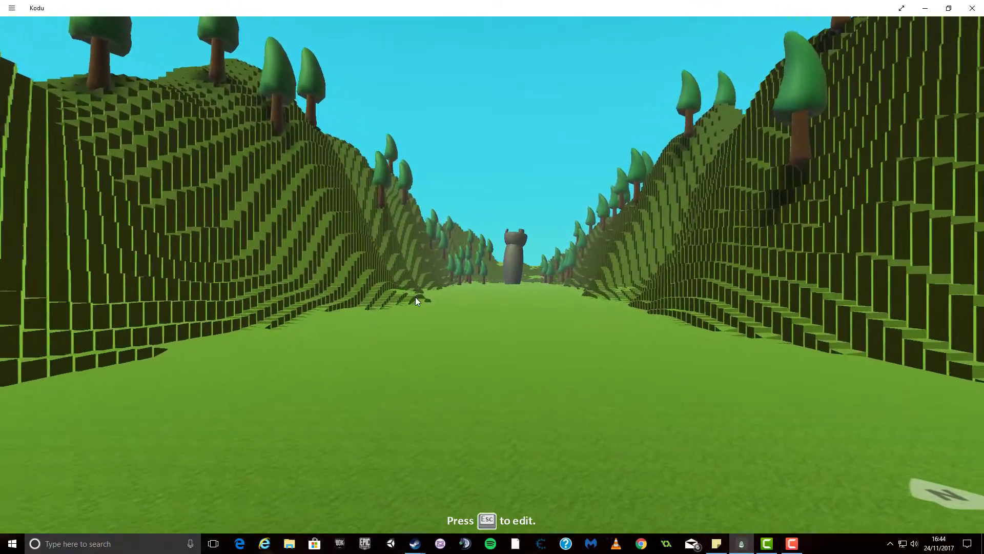
key("Up")
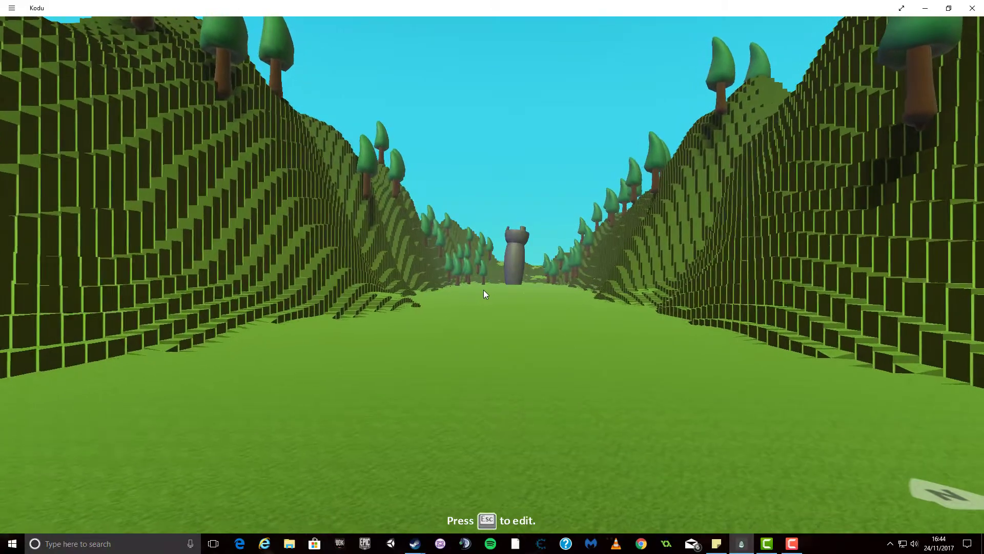
key("Up")
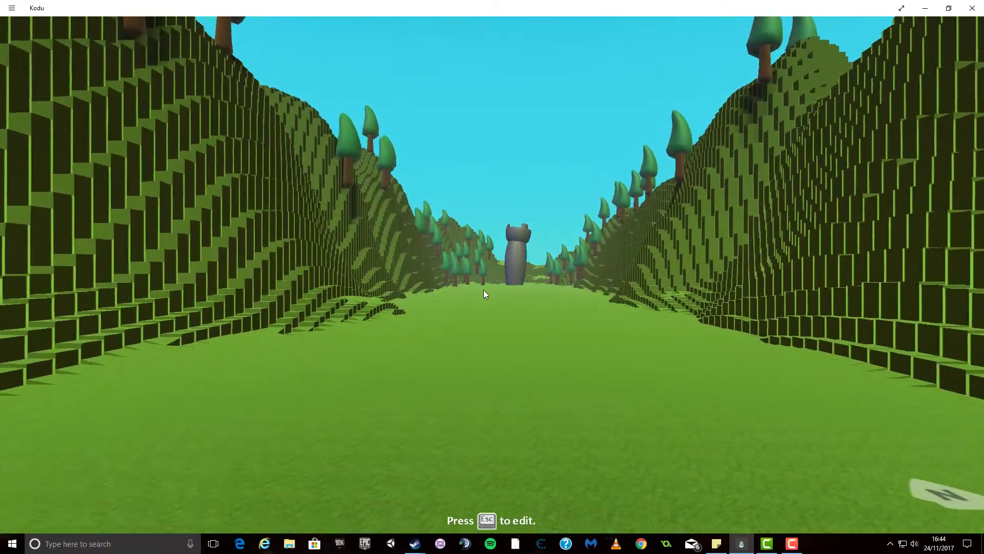
key("Up")
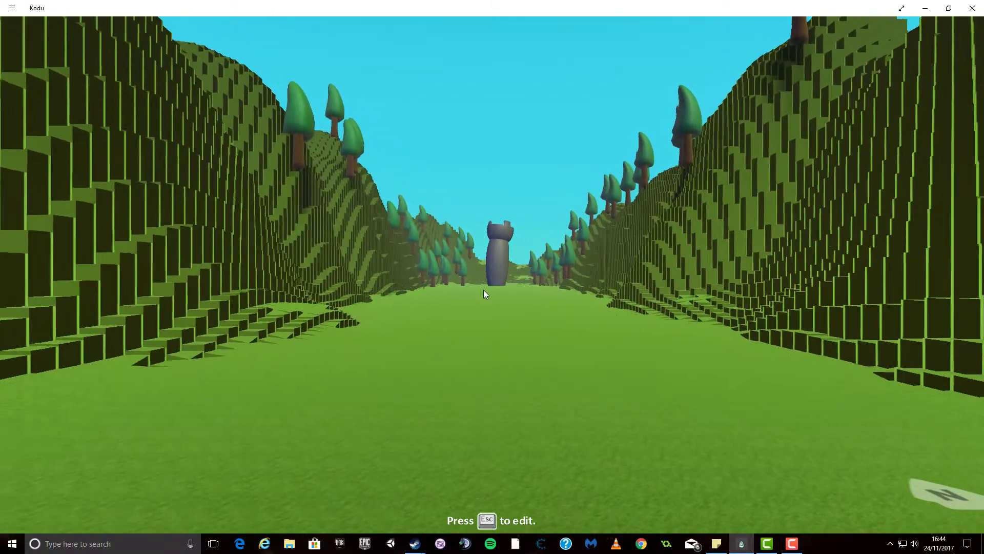
key("Up")
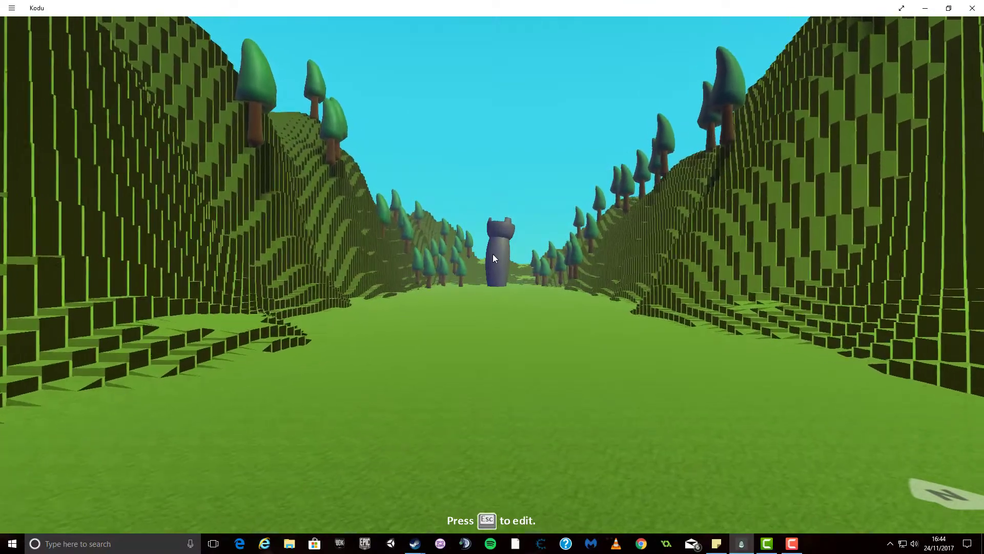
key("Up")
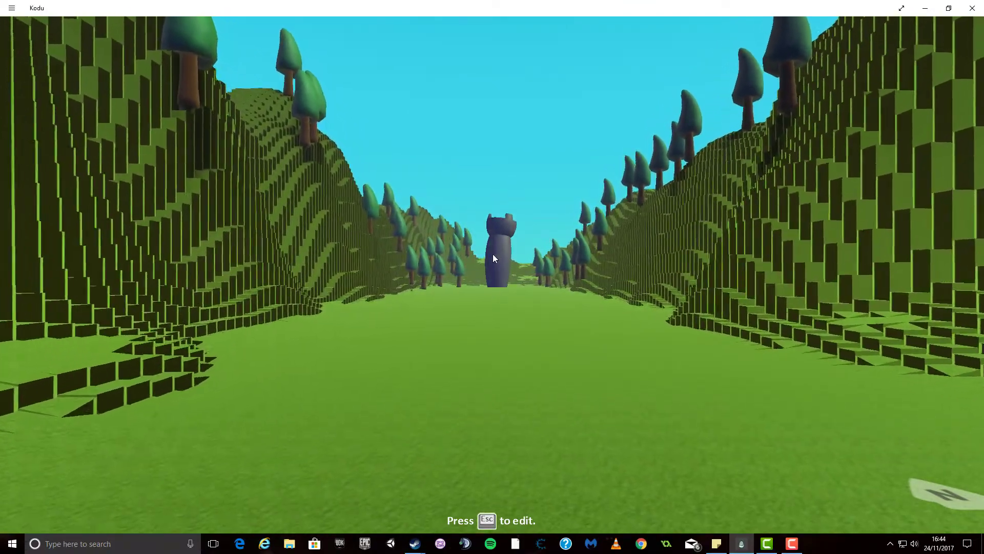
key("Up")
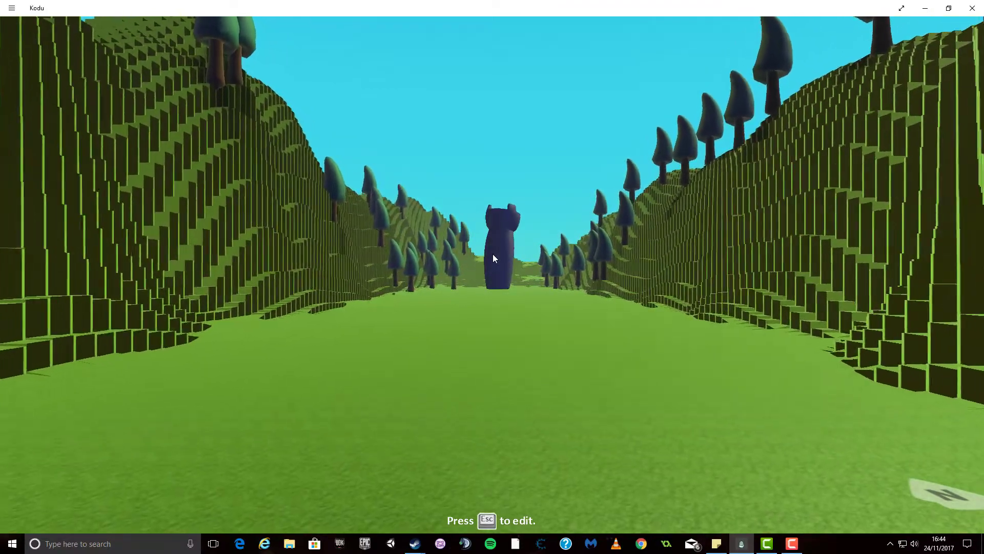
key("Escape")
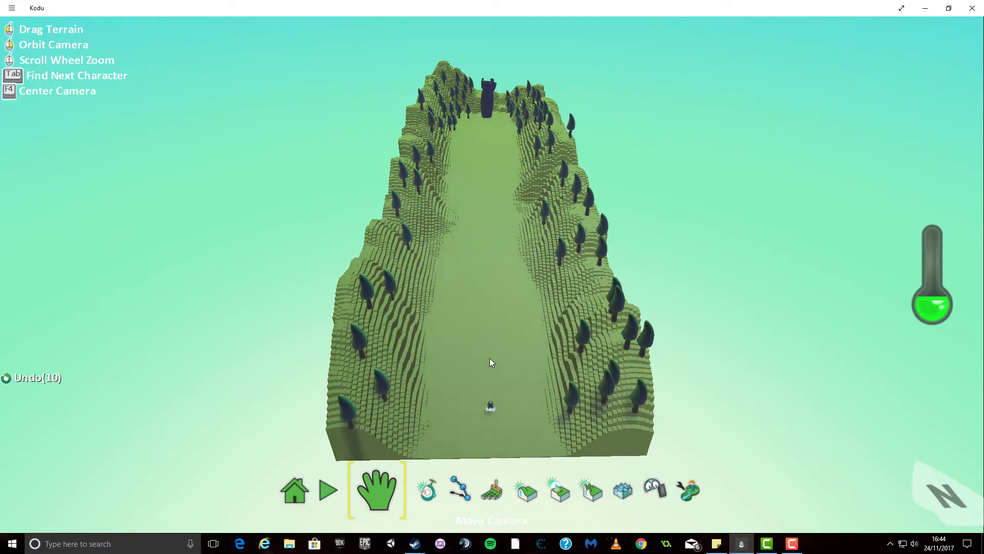
- Extend the Kodu's rule 1 to WHEN keyboard WASD DO move quickly quickly
left_click(491, 405)
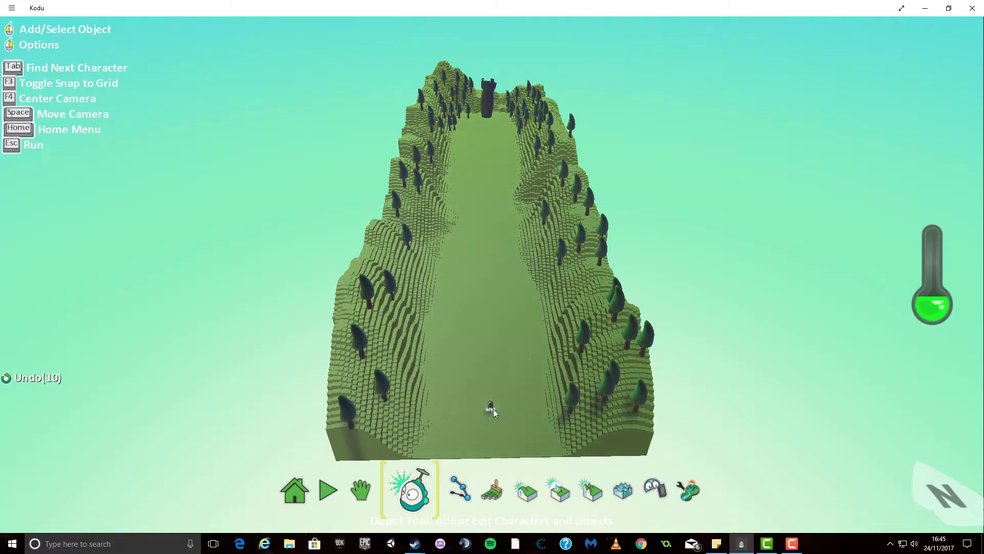
right_click(491, 406)
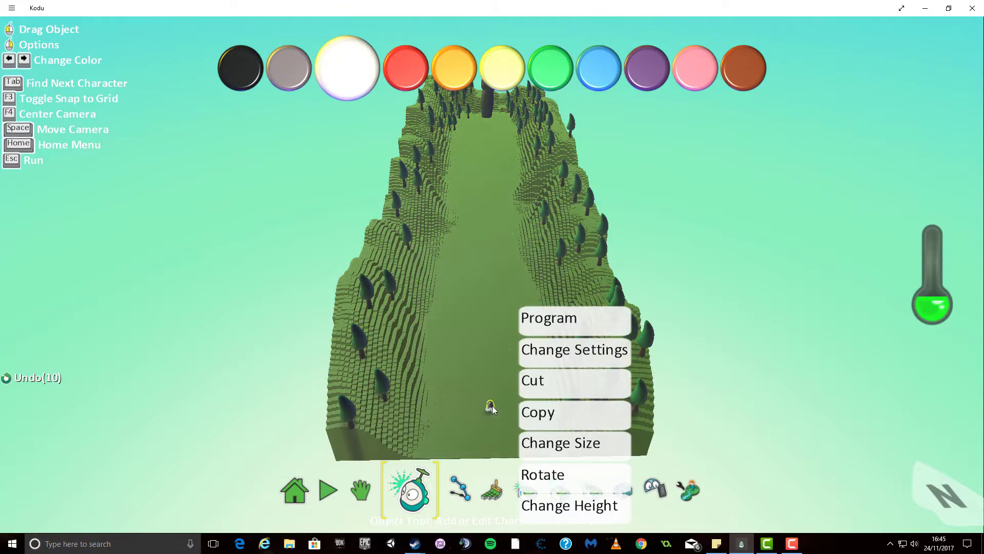
left_click(574, 319)
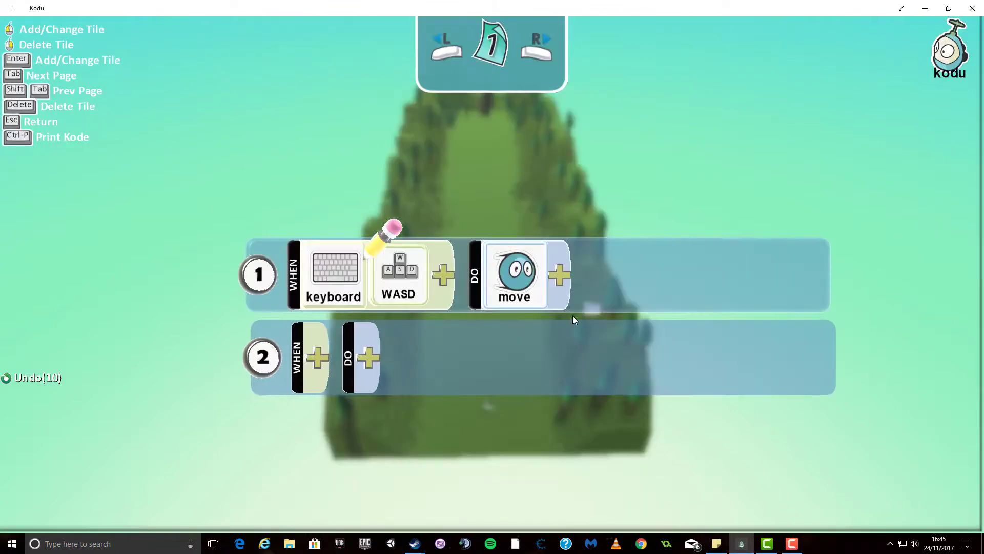
left_click(561, 282)
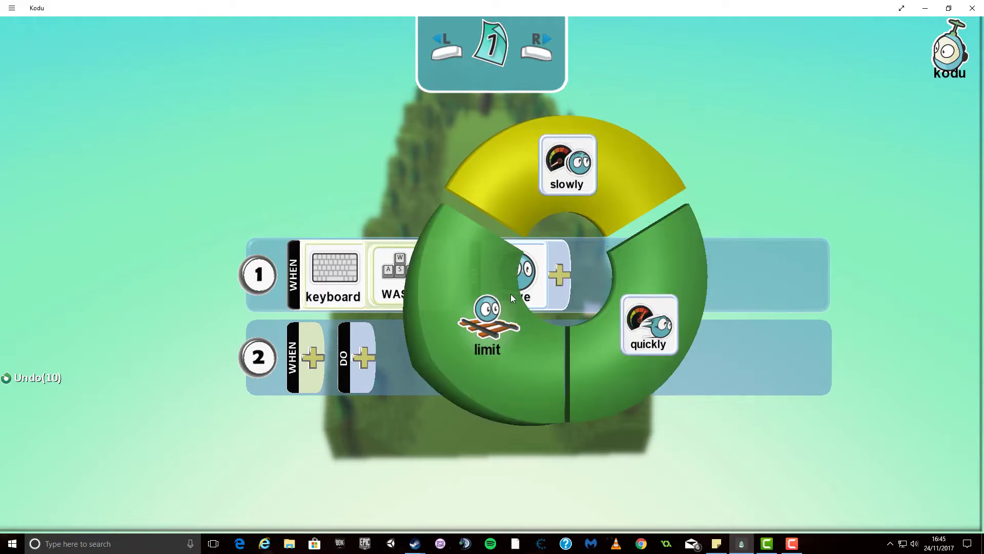
left_click(637, 272)
left_click(630, 272)
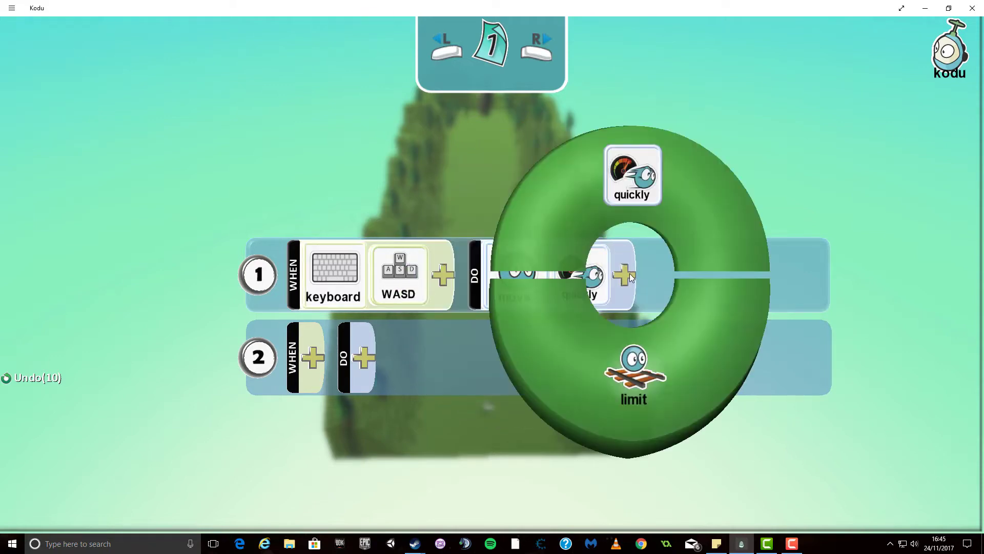
left_click(633, 195)
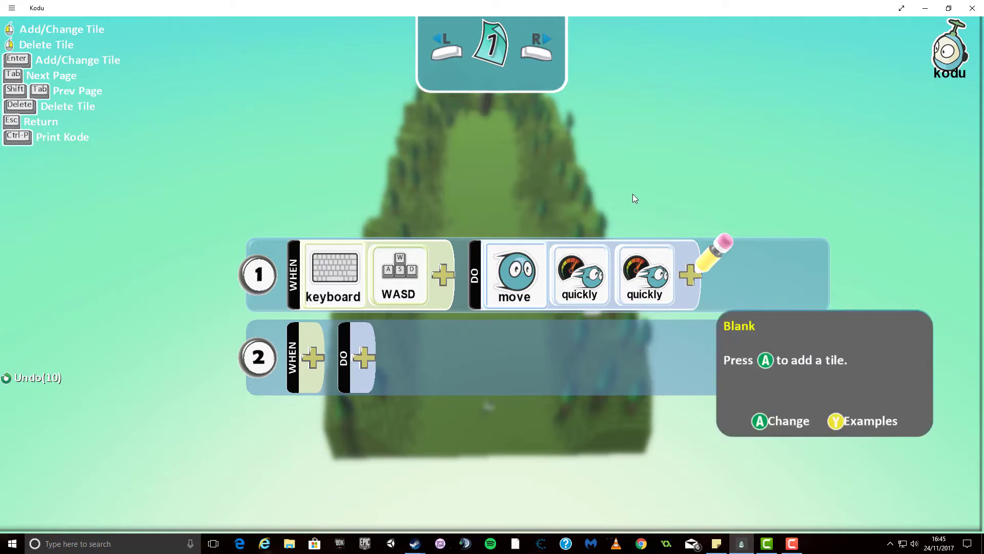
- Draw two straight two-node paths across the valley, coloured black and grey
key("Escape")
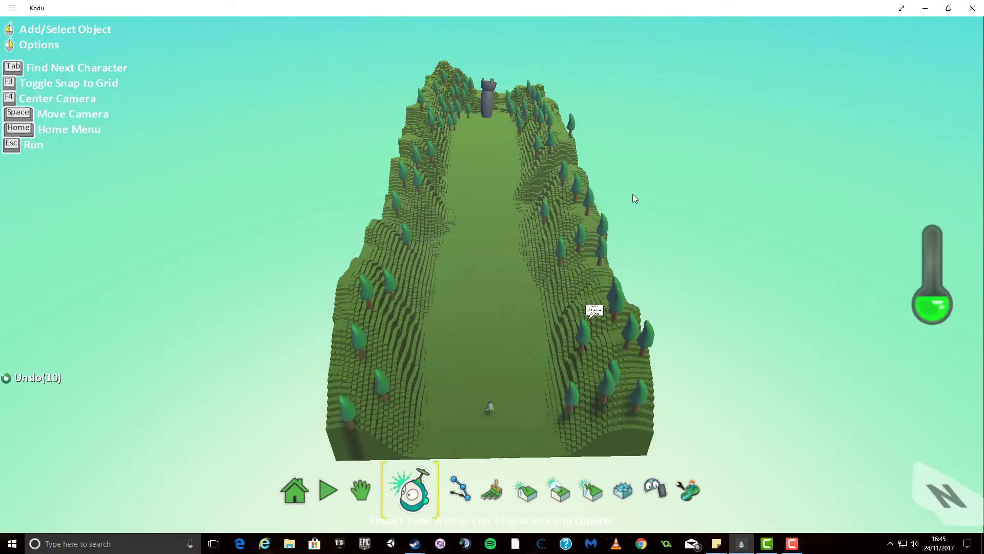
left_click(455, 496)
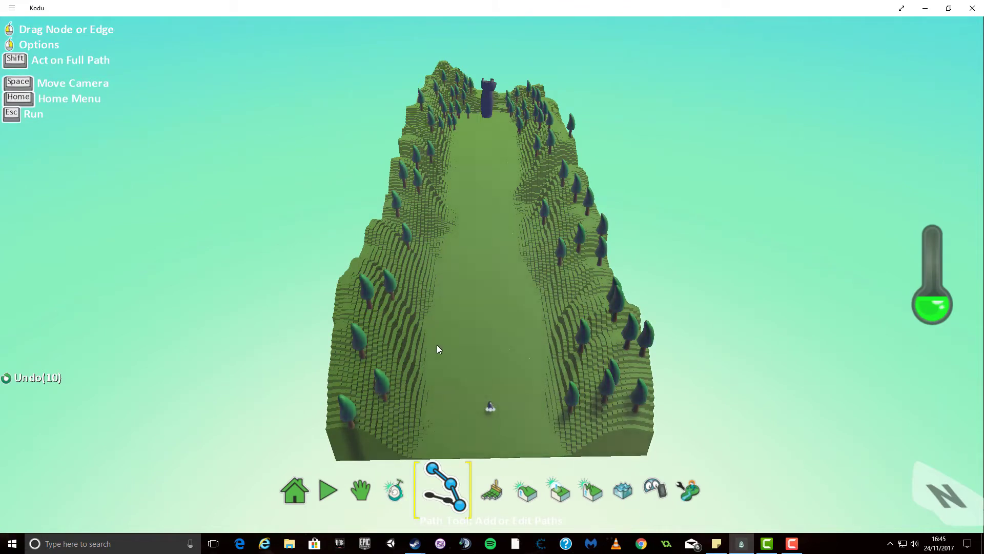
left_click_drag(437, 345, 534, 340)
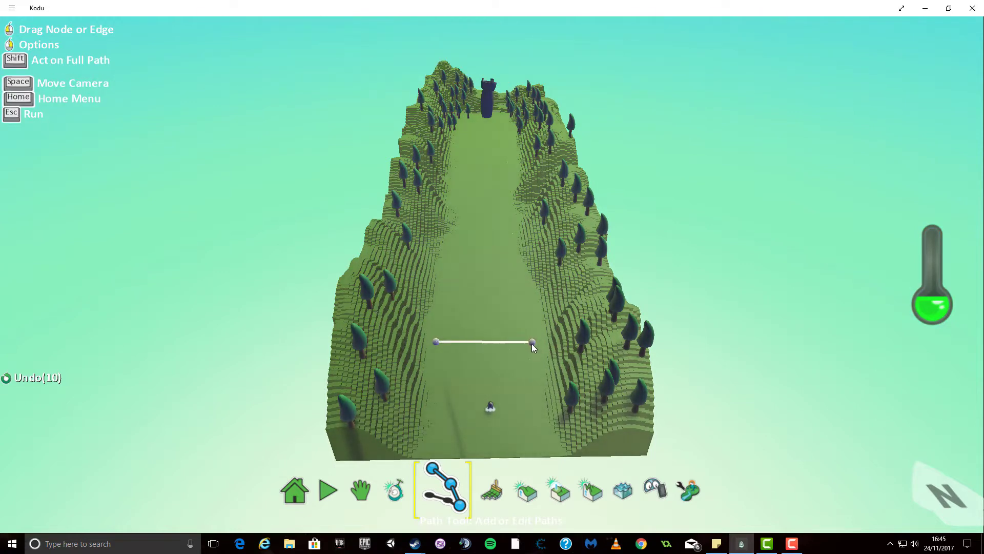
mouse_move(533, 343)
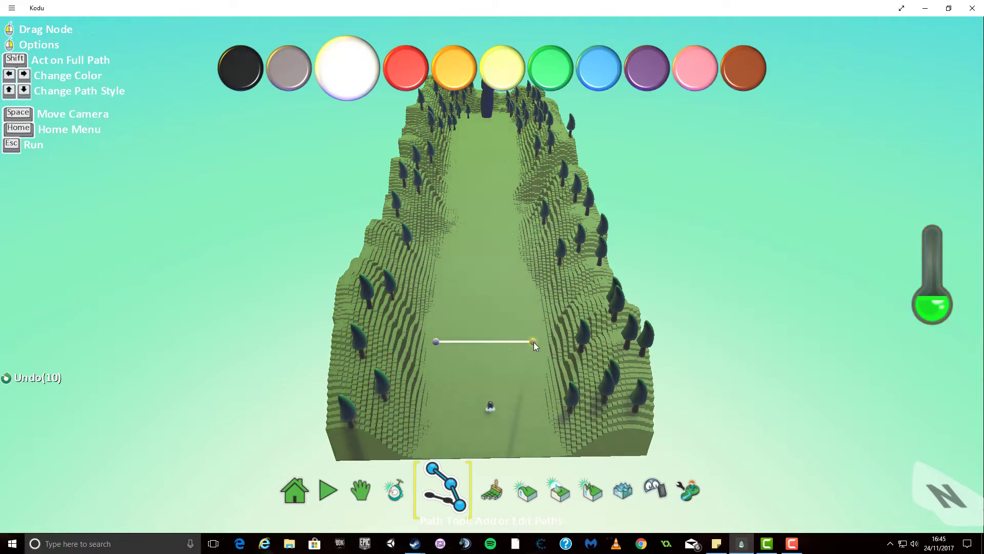
key("Left")
key("Left")
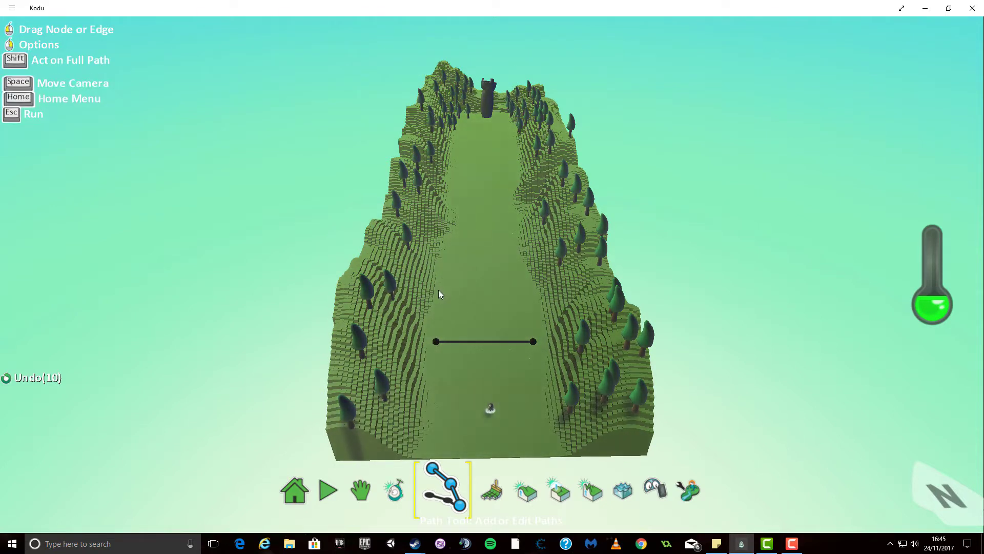
left_click_drag(437, 286, 523, 285)
mouse_move(526, 288)
key("Right")
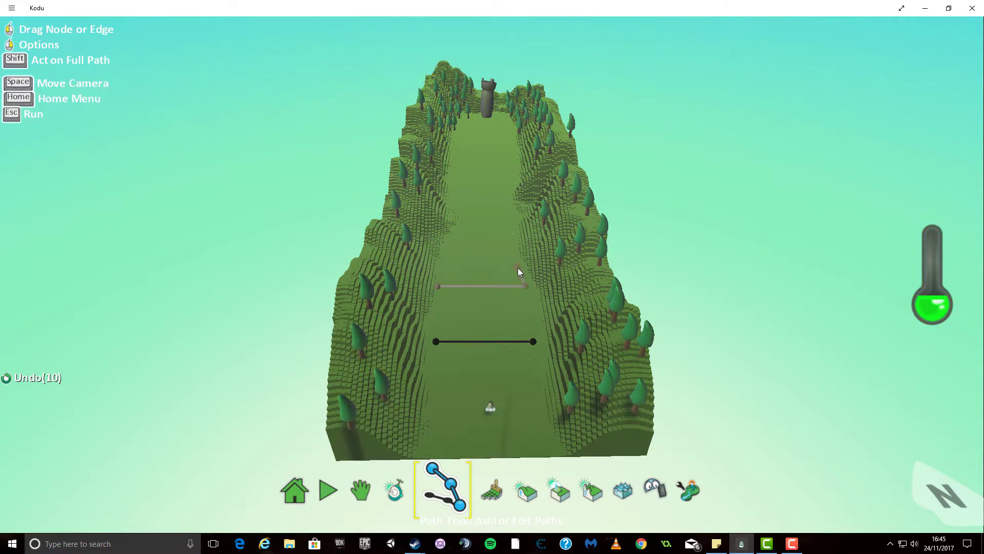
- Draw a closed crossed path higher up the valley and colour it white
left_click(448, 236)
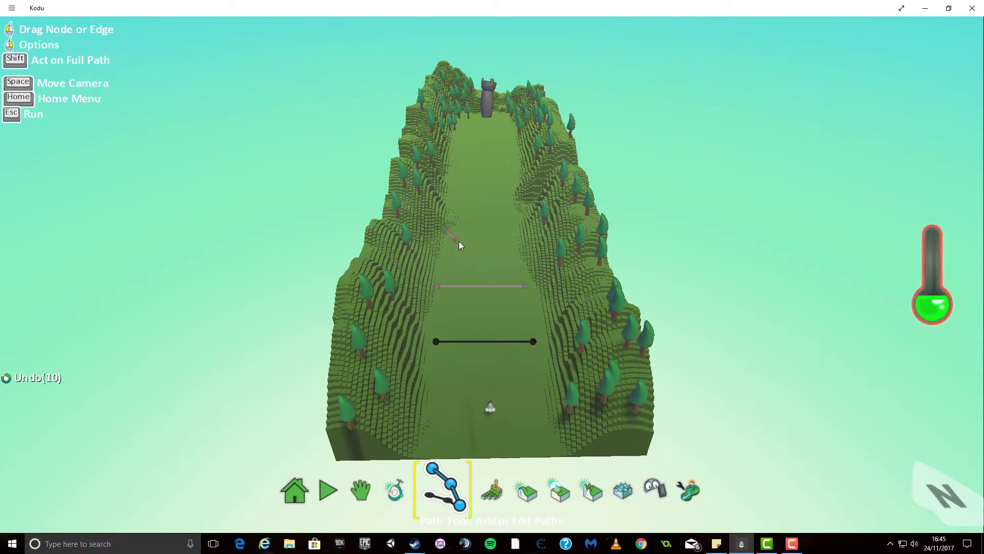
left_click(521, 269)
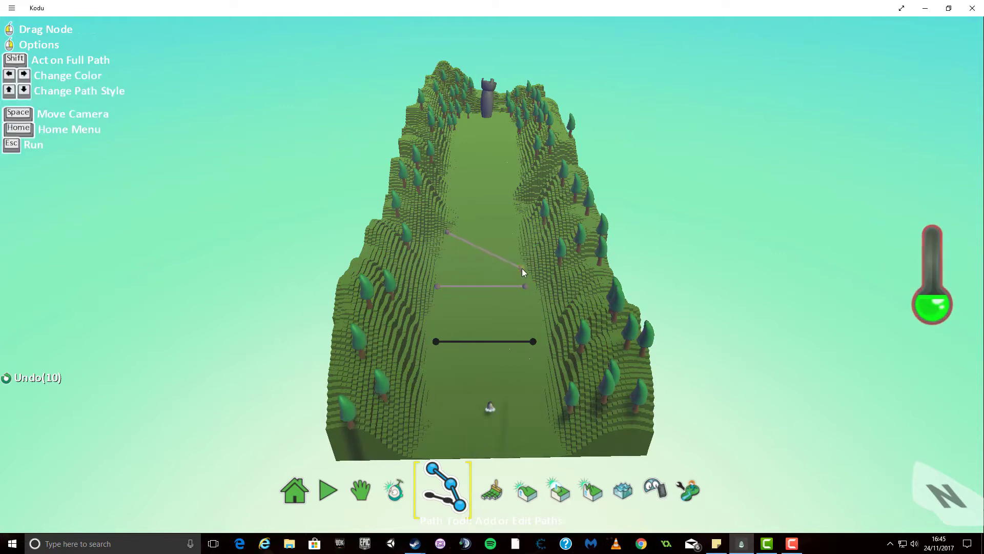
left_click(445, 268)
left_click(514, 235)
left_click(450, 233)
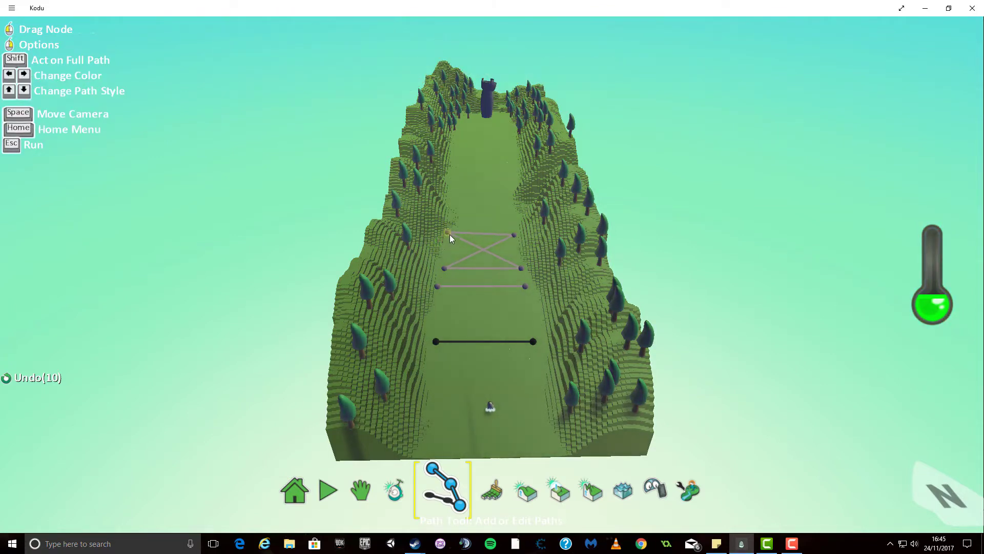
left_click(449, 233)
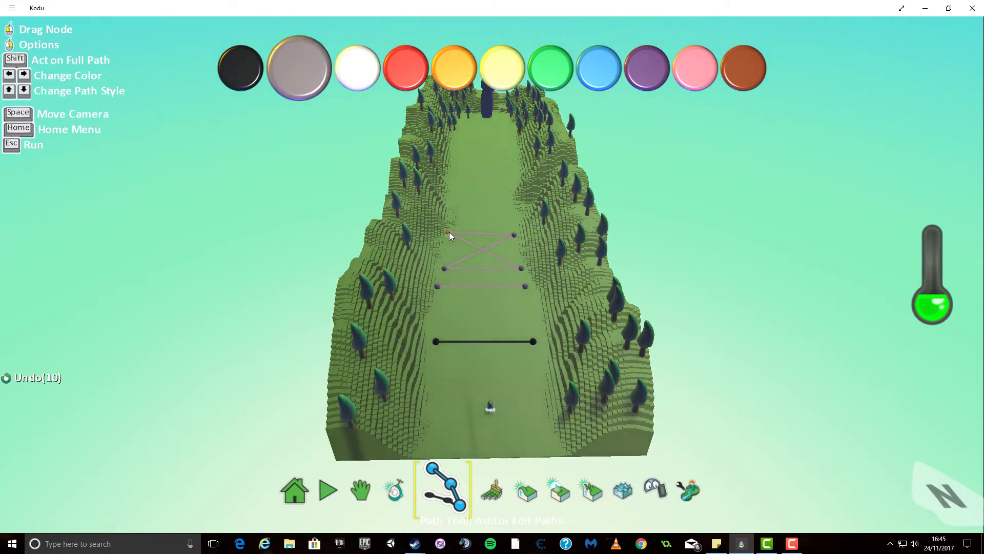
key("Right")
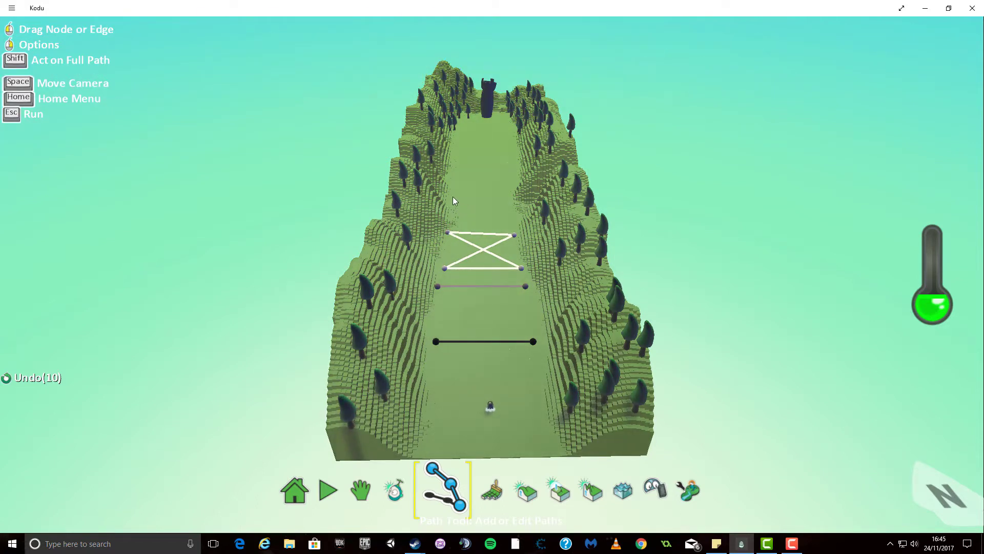
- Draw a closed star-shaped path further up the valley and colour it red
left_click(450, 166)
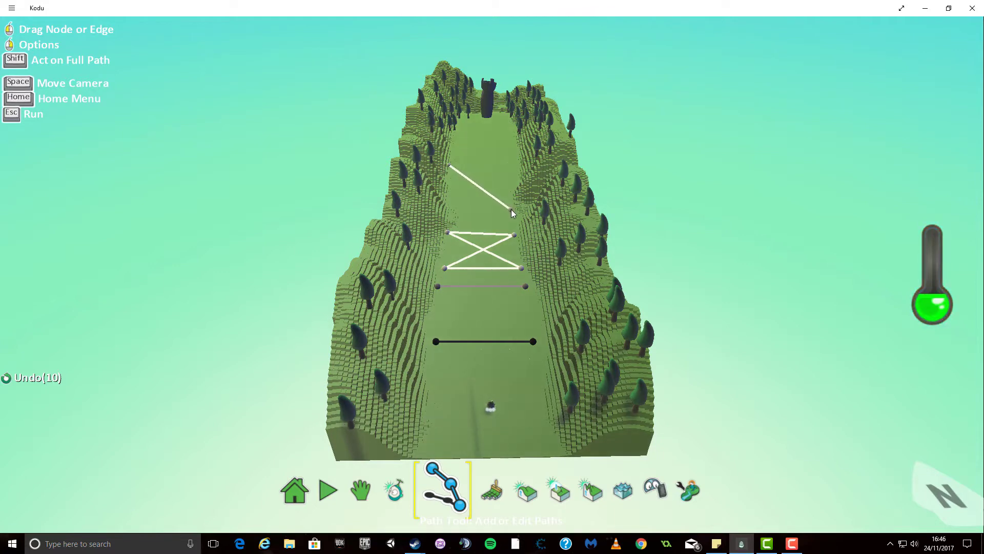
left_click(512, 210)
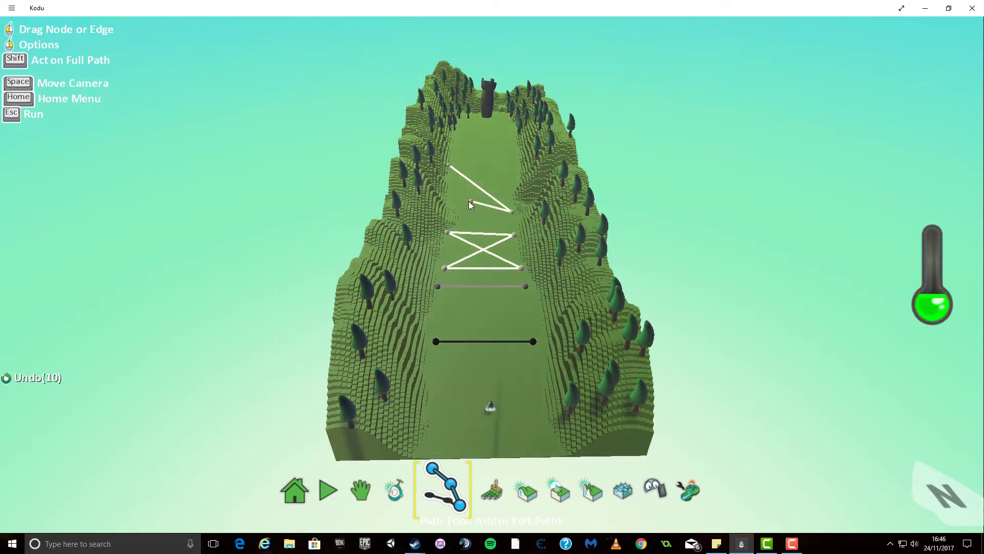
left_click(450, 197)
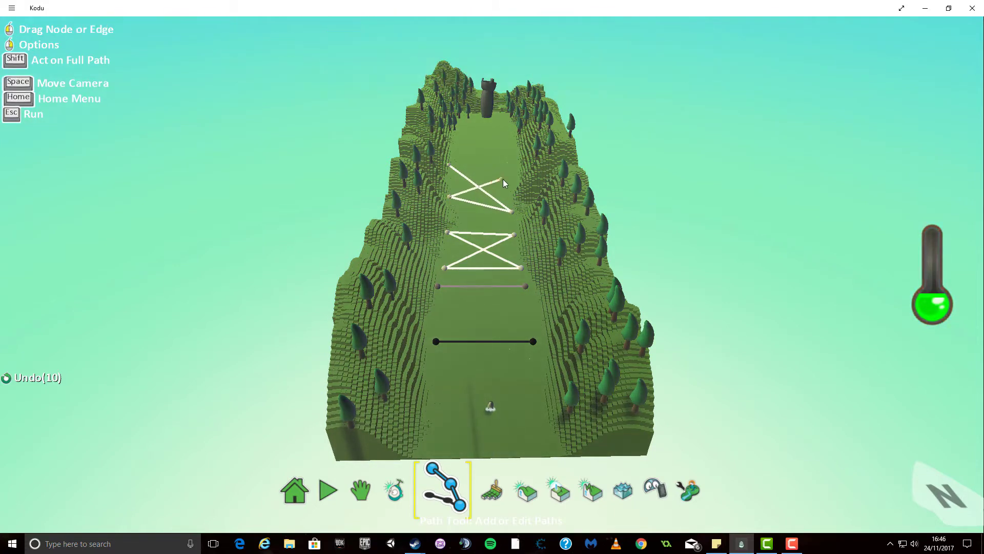
left_click(517, 159)
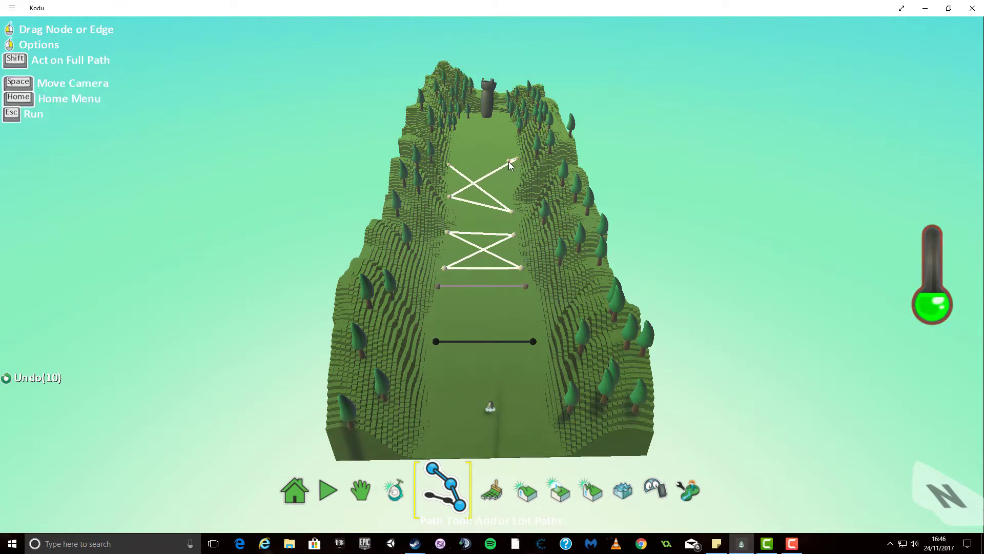
left_click(460, 217)
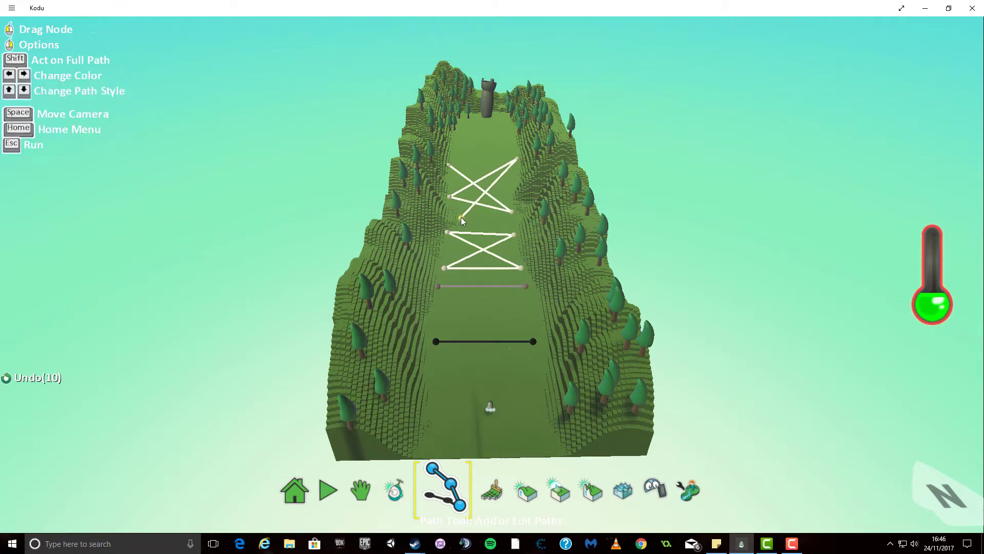
left_click(449, 165)
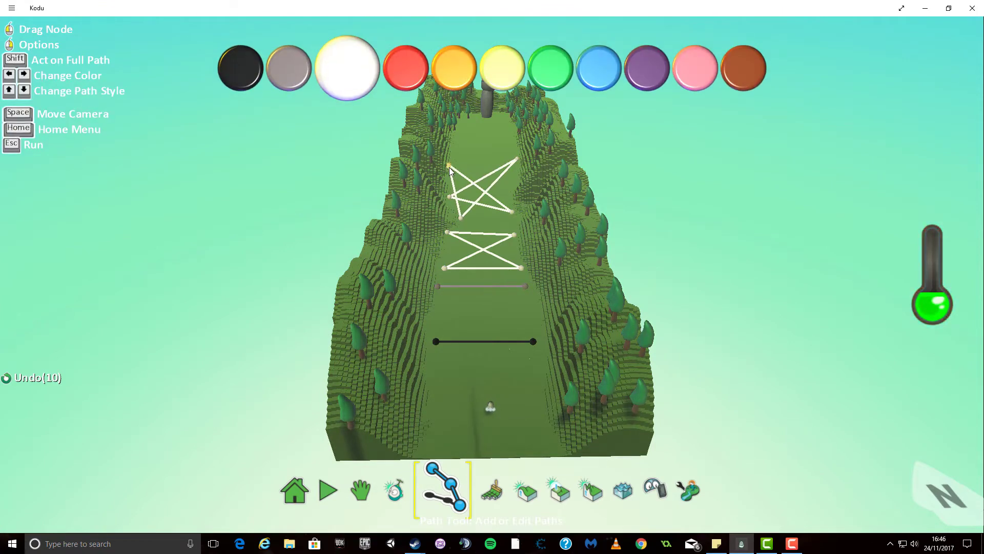
key("Right")
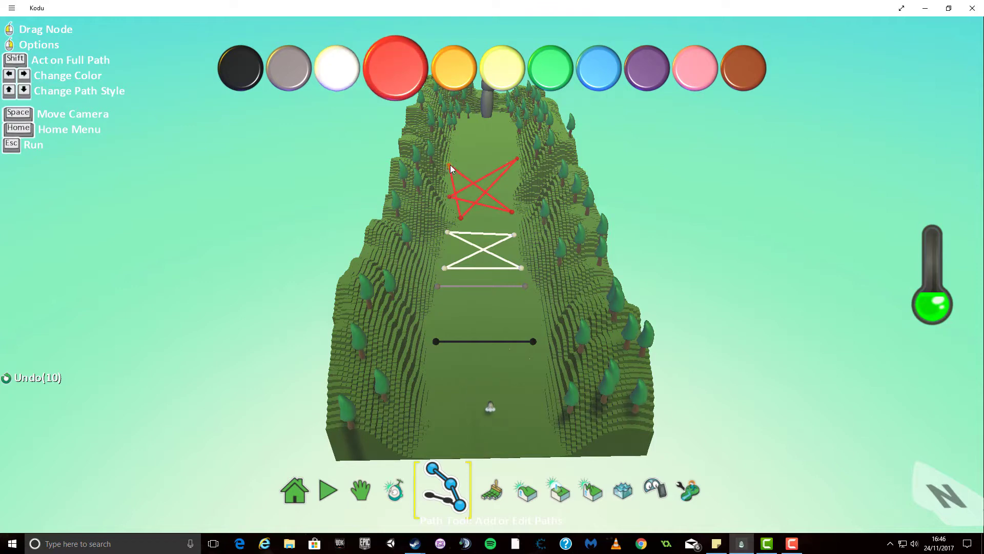
- Draw a short two-node red path across the valley just before the tower
left_click(455, 135)
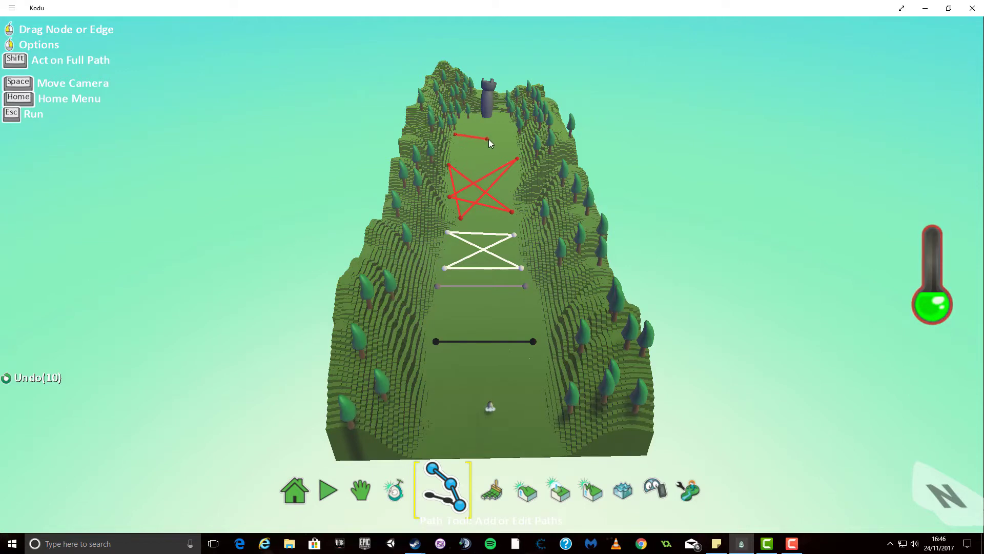
left_click(511, 134)
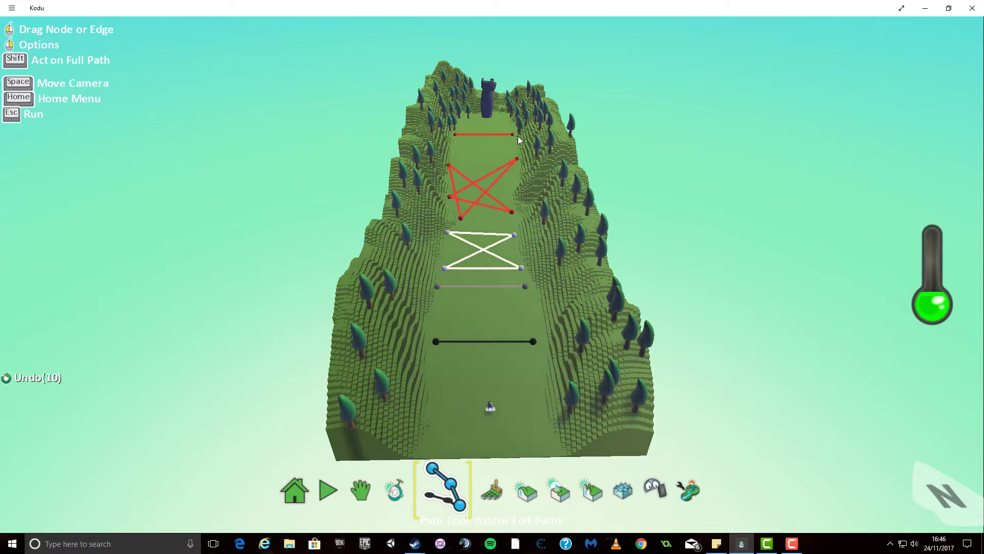
scroll(515, 149, "up", 3)
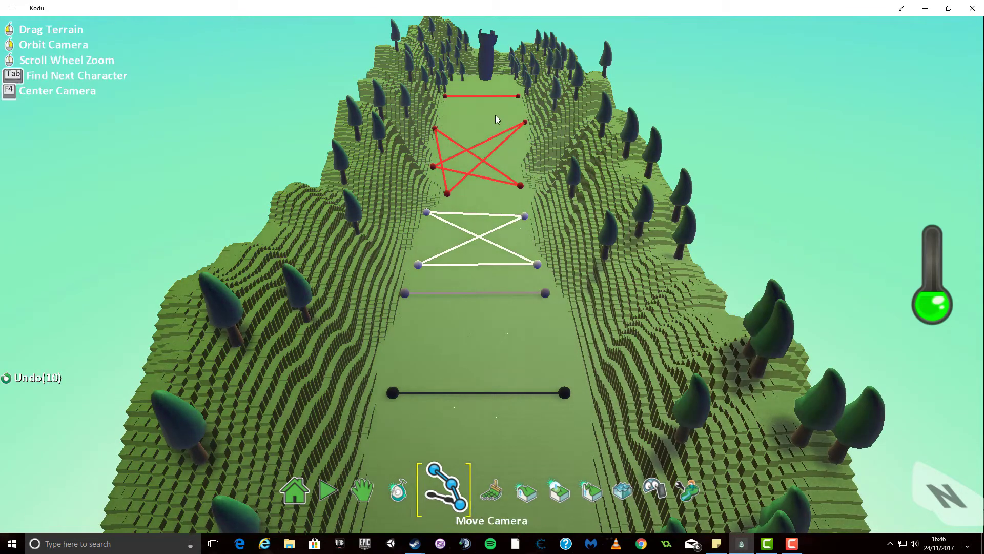
left_click_drag(495, 114, 539, 204)
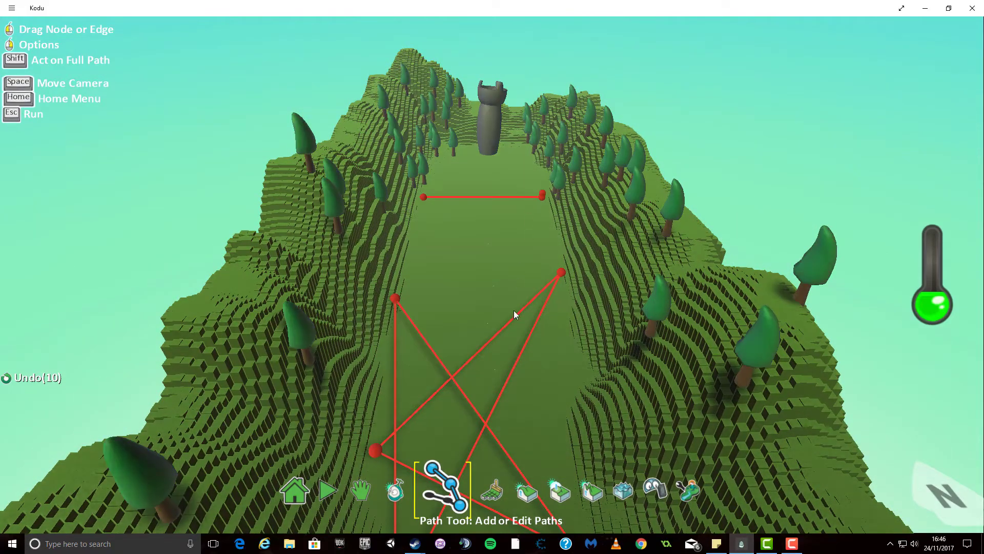
scroll(521, 395, "down", 10)
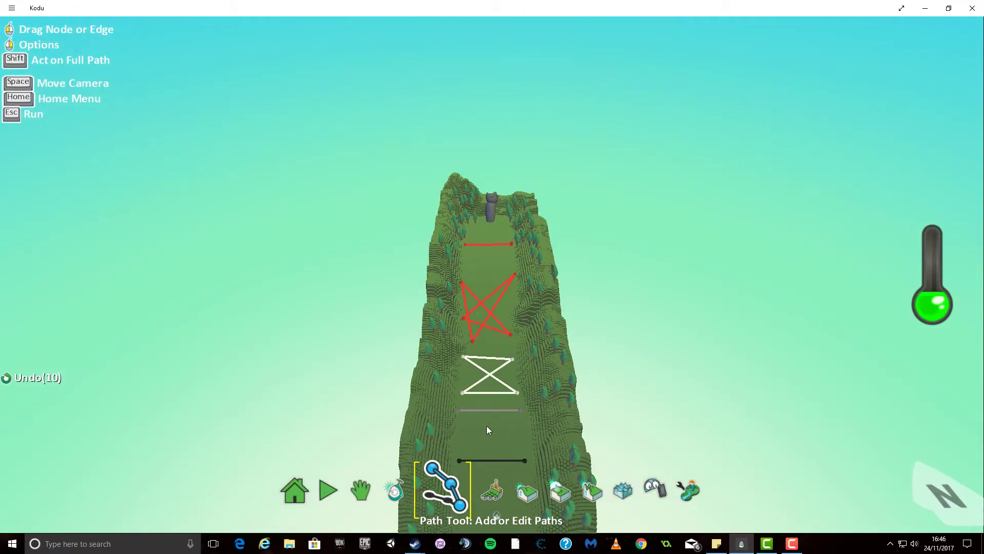
- Add a cycle from the bots choices onto the valley floor at the black line's left end
left_click(373, 493)
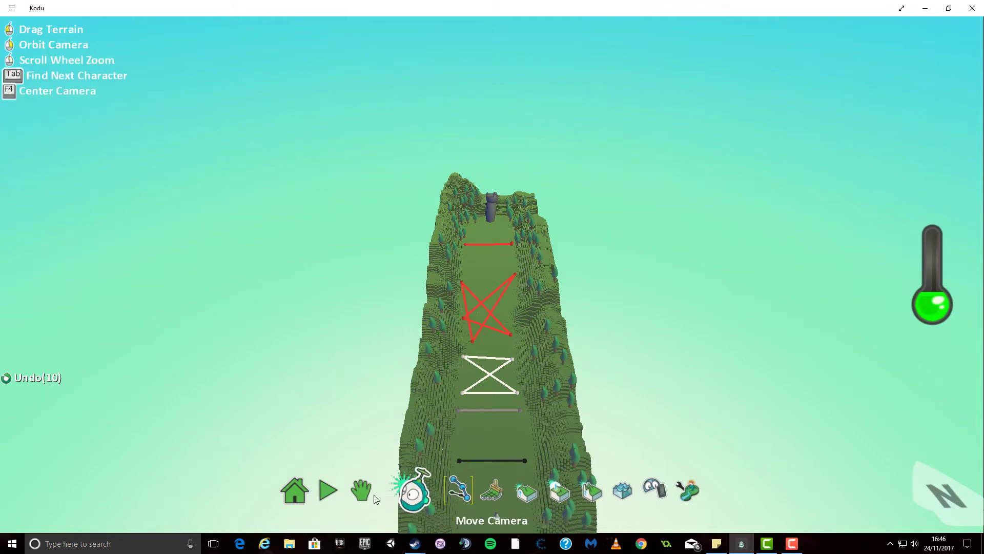
scroll(493, 410, "down", 3)
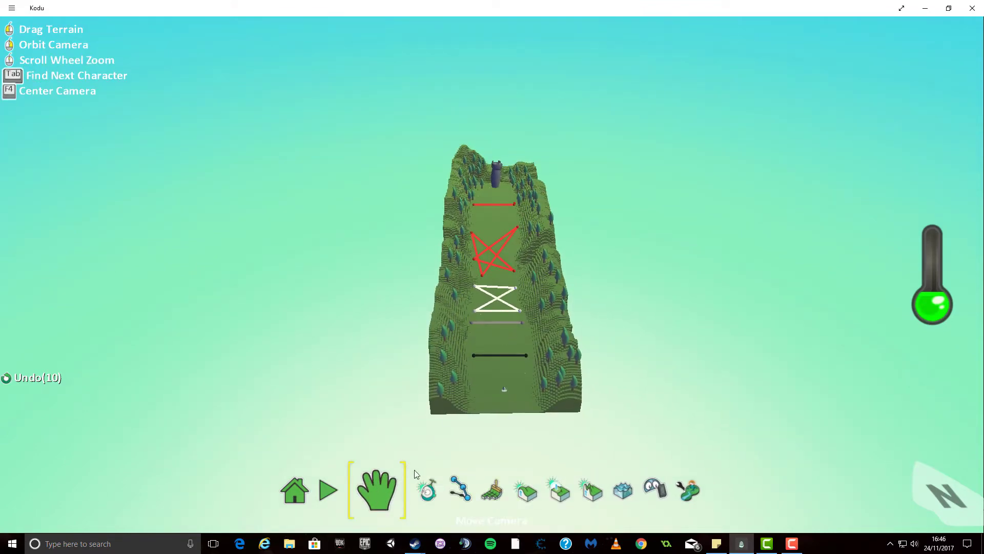
left_click(417, 492)
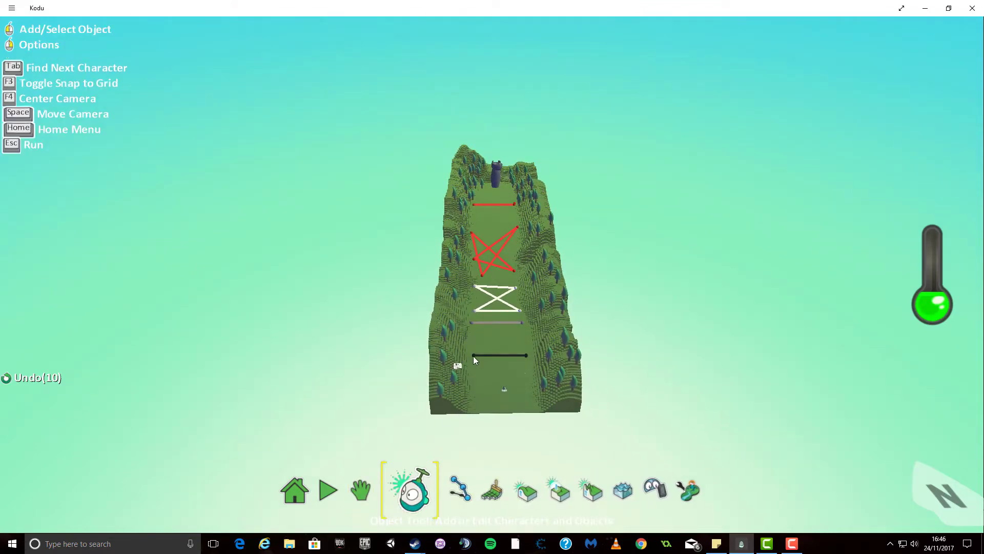
left_click(473, 355)
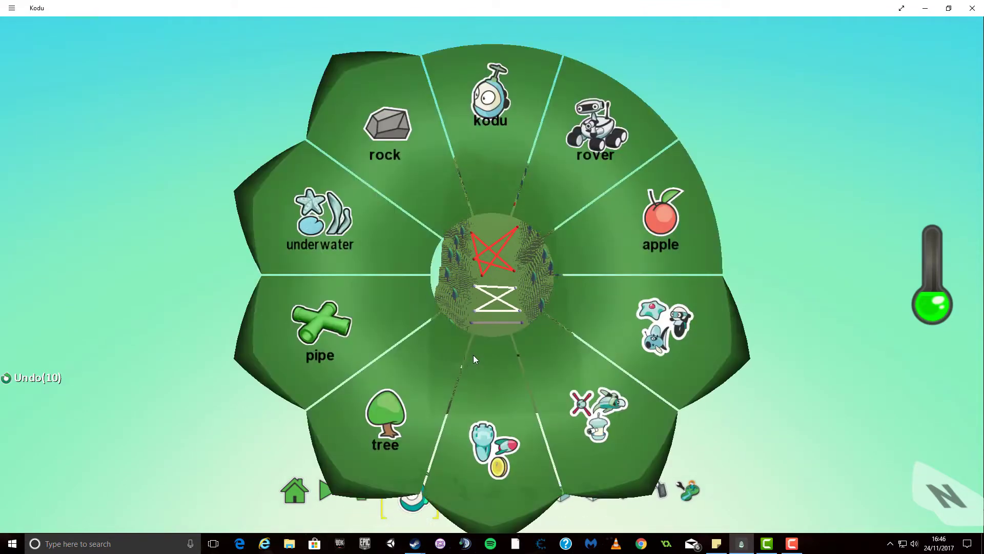
left_click(666, 330)
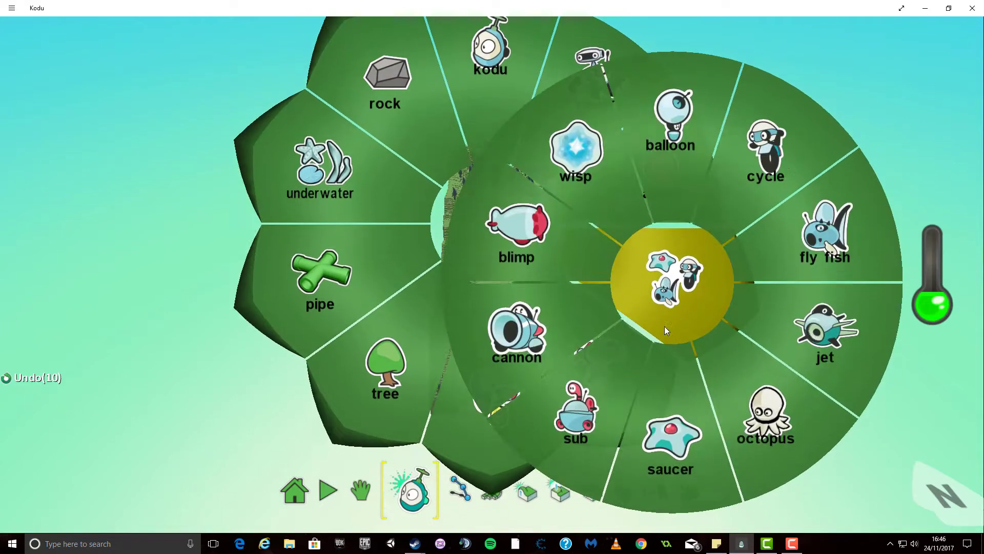
key("Escape")
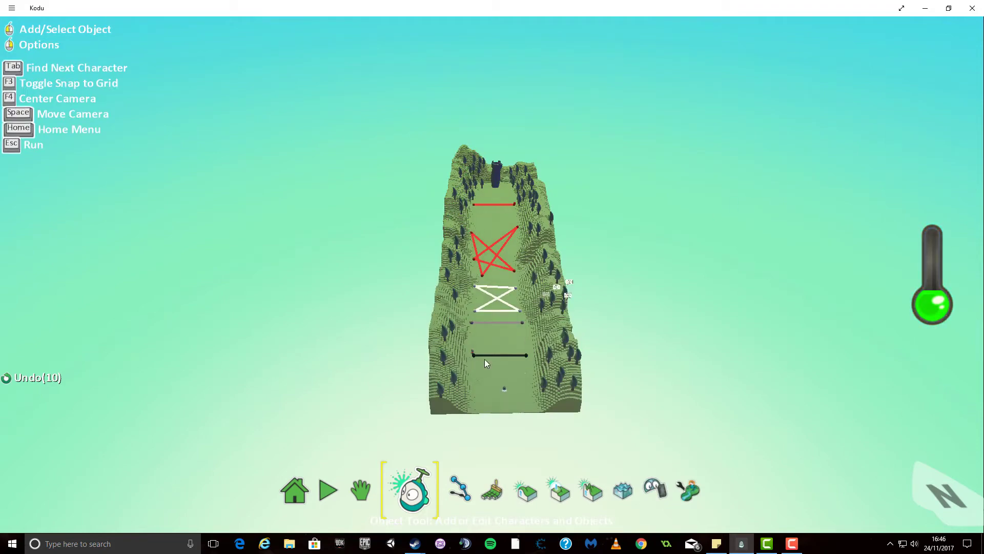
scroll(480, 364, "up", 3)
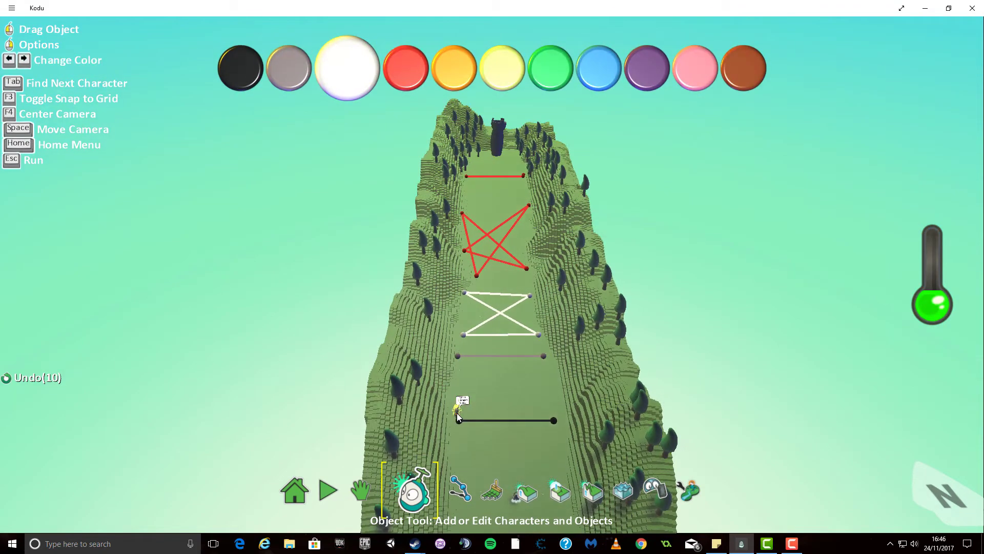
- Give the cycle rule 1: WHEN always DO move on path black path
right_click(458, 415)
left_click(525, 332)
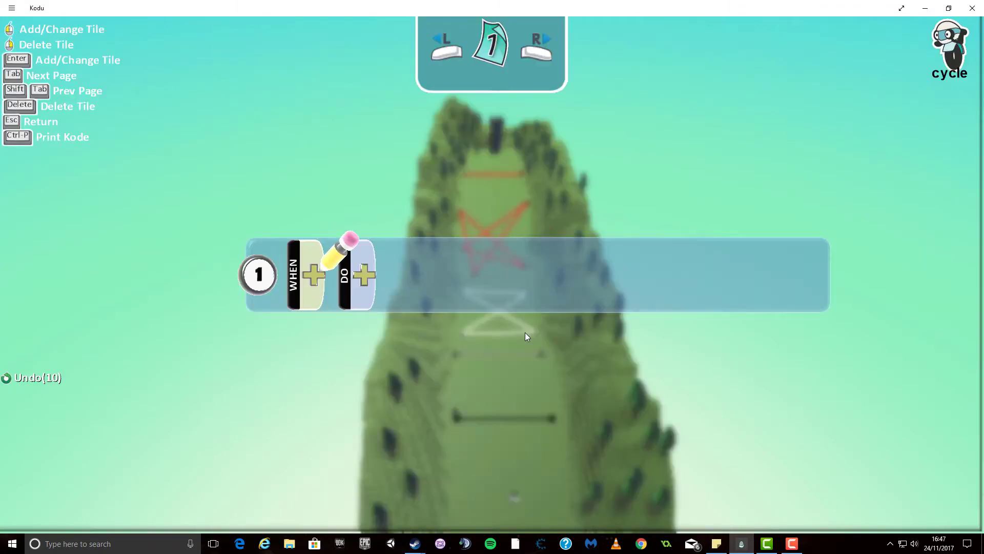
left_click(316, 280)
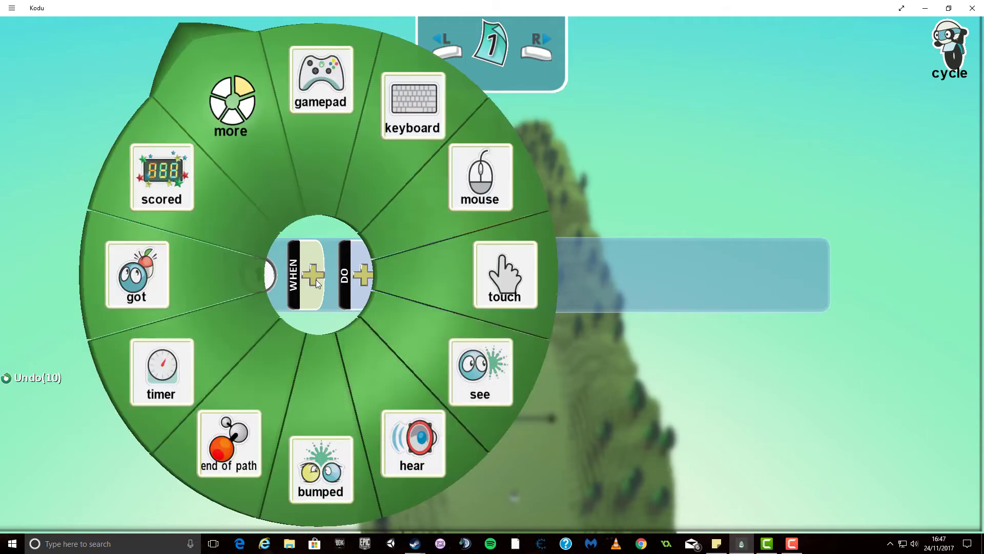
left_click(253, 150)
left_click(143, 161)
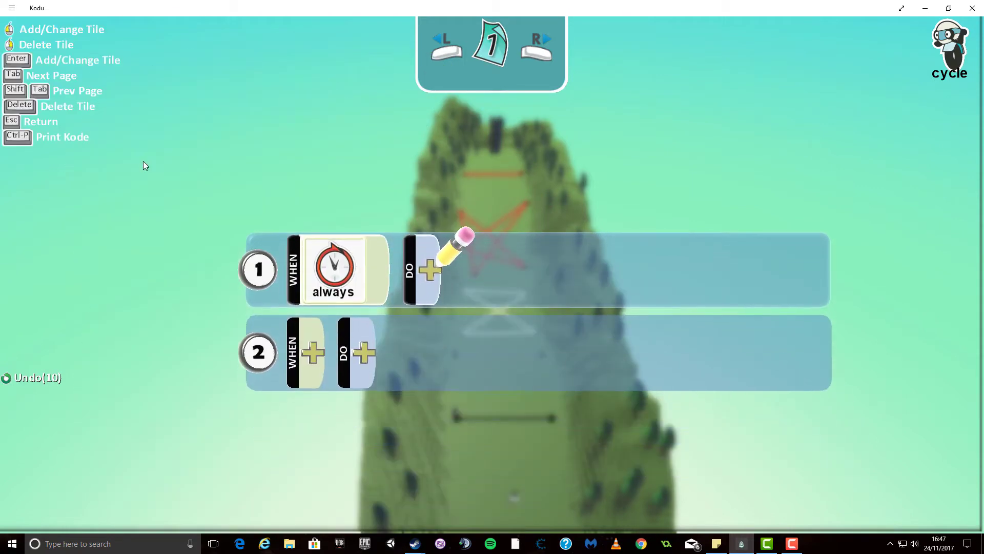
left_click(428, 275)
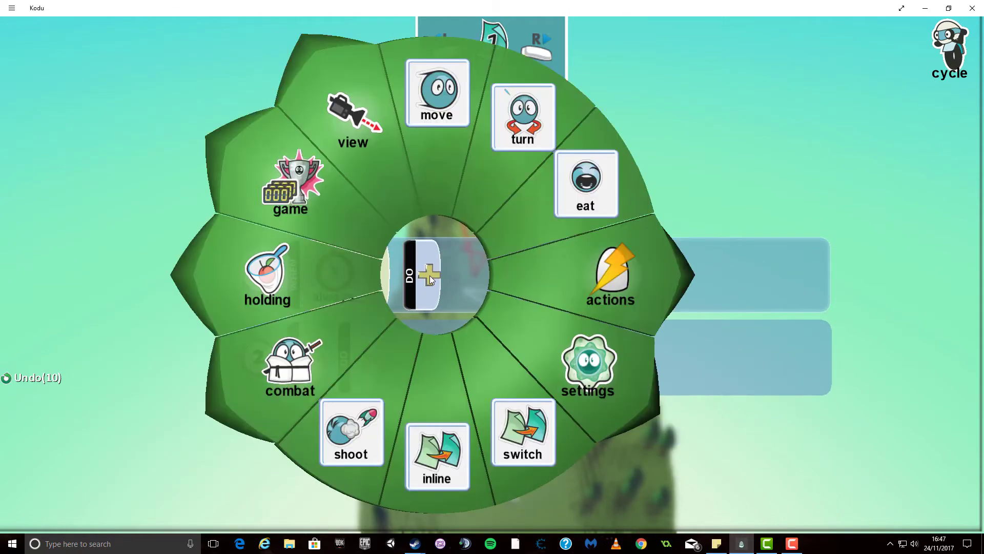
left_click(439, 123)
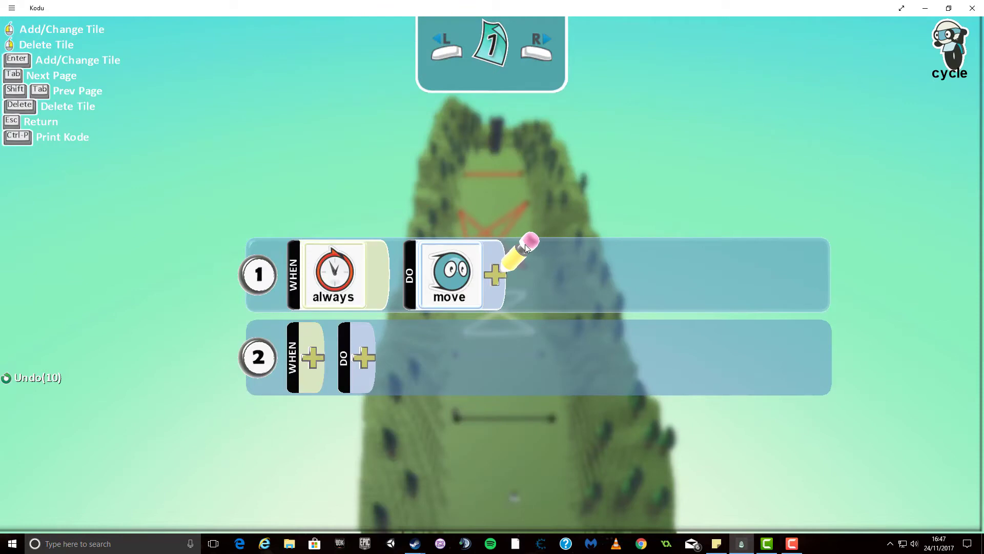
left_click(497, 277)
left_click(602, 291)
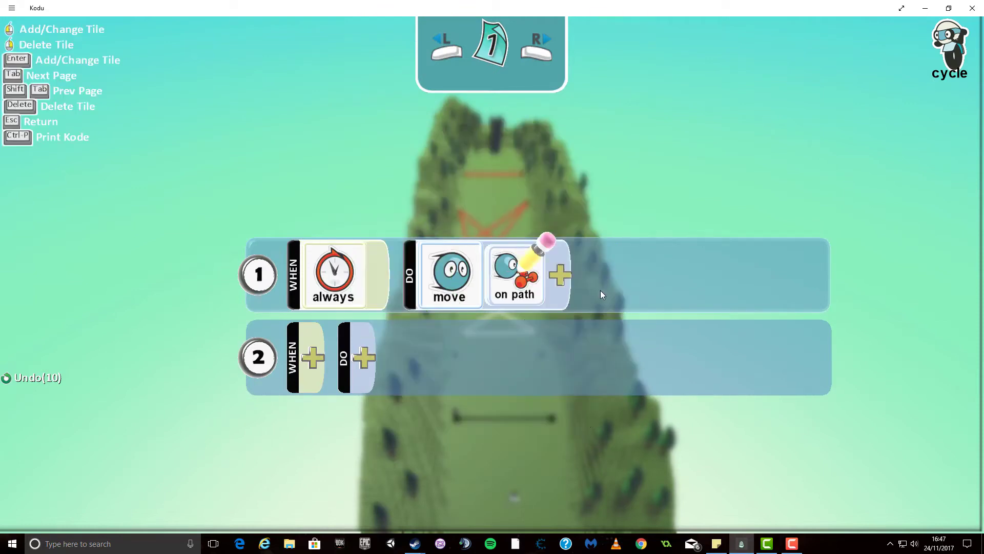
left_click(562, 281)
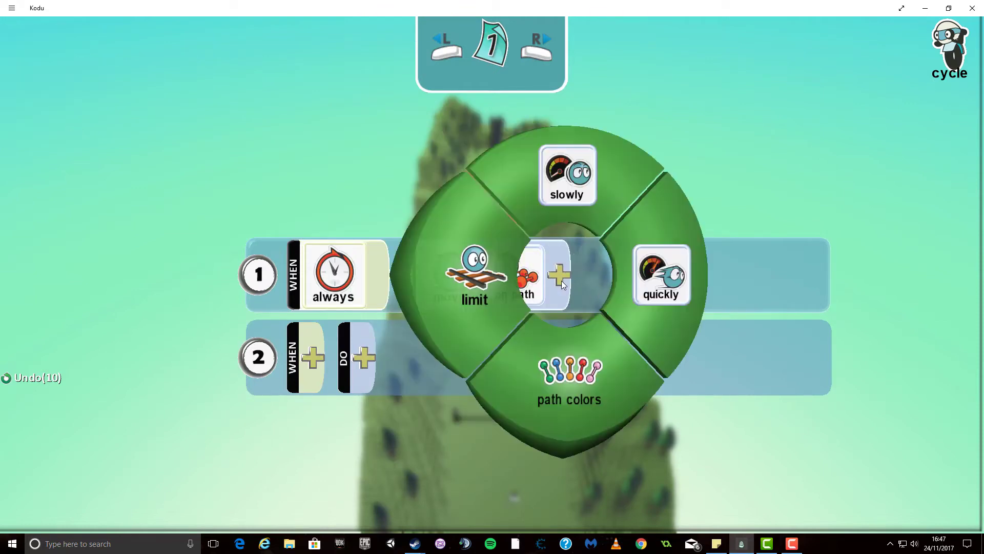
left_click(560, 371)
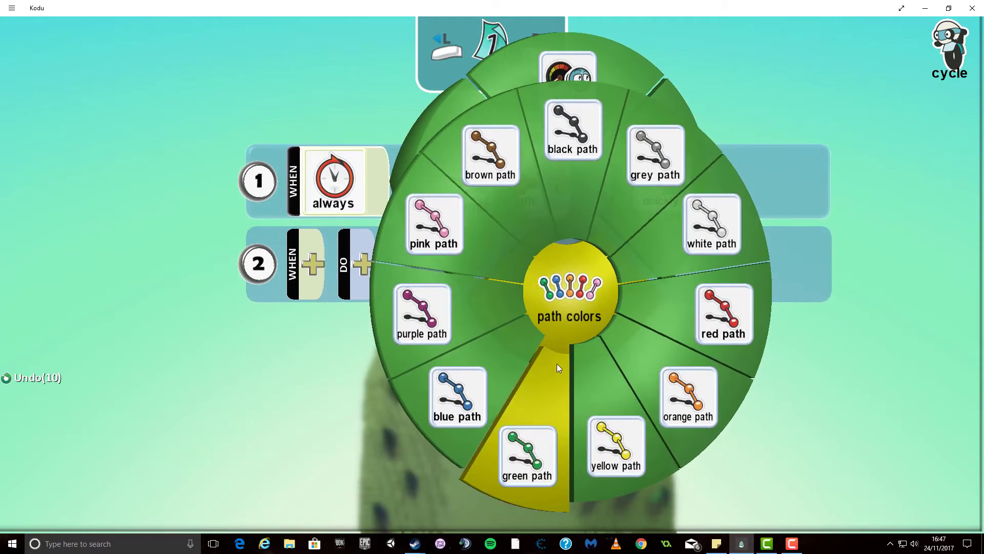
left_click(562, 165)
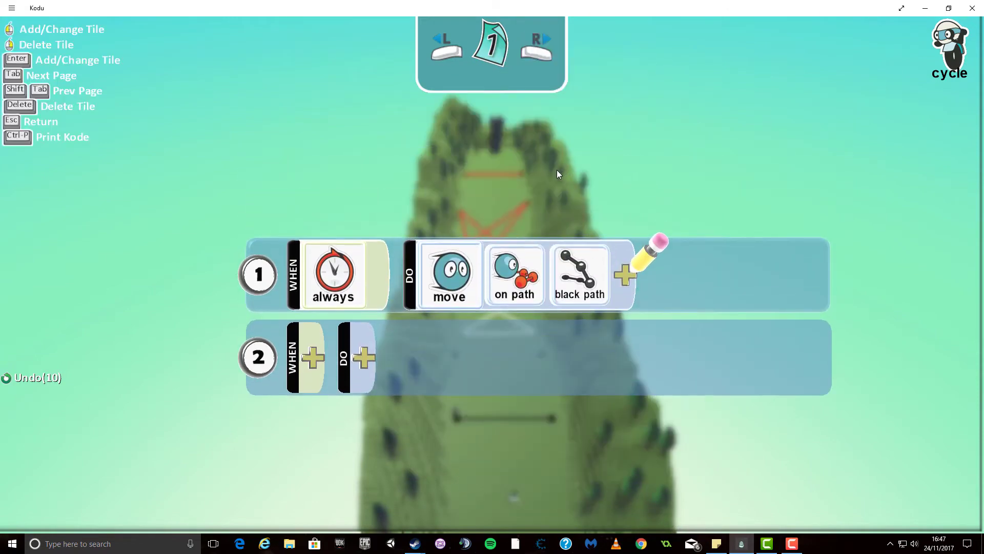
- Copy the programmed cycle and paste a copy beside the grey path
key("Escape")
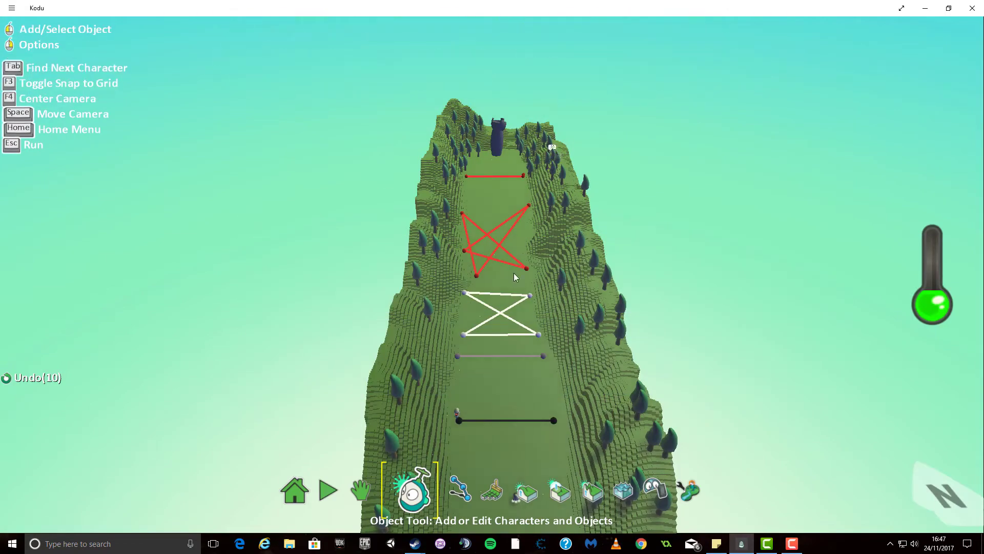
mouse_move(454, 411)
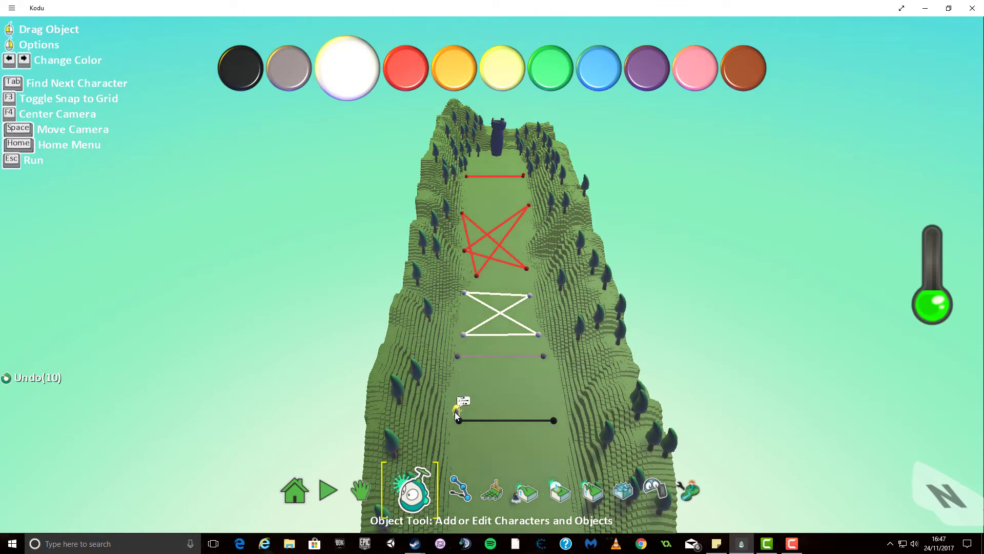
right_click(454, 411)
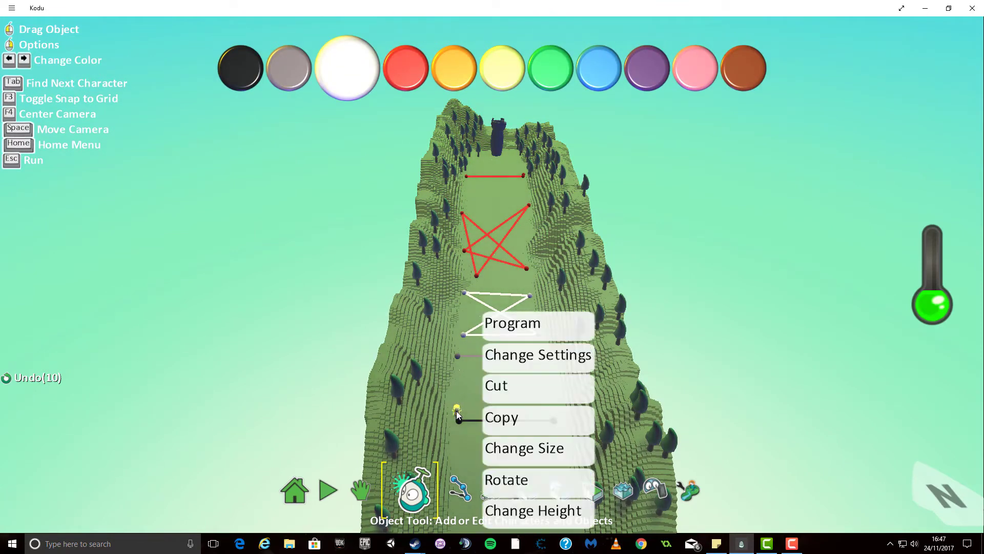
left_click(503, 426)
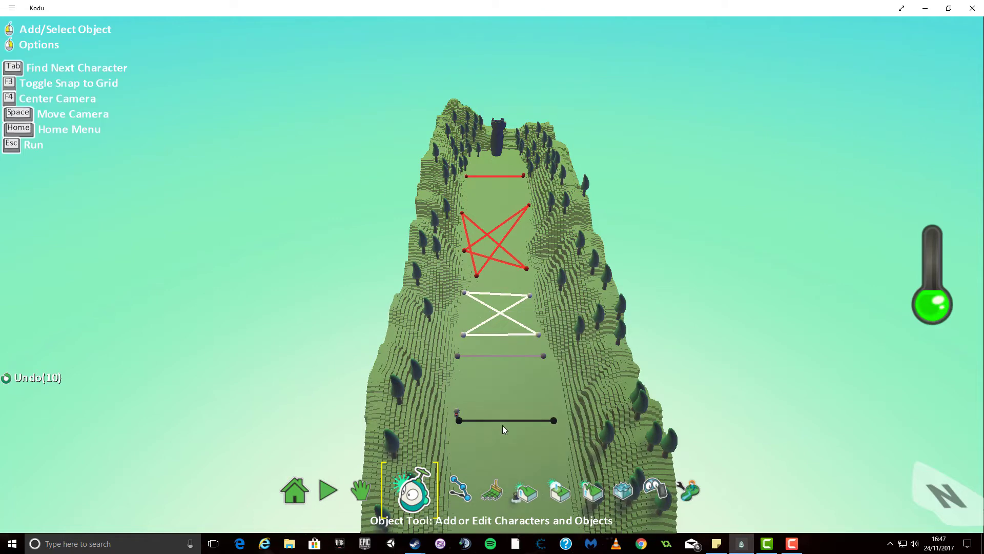
right_click(457, 356)
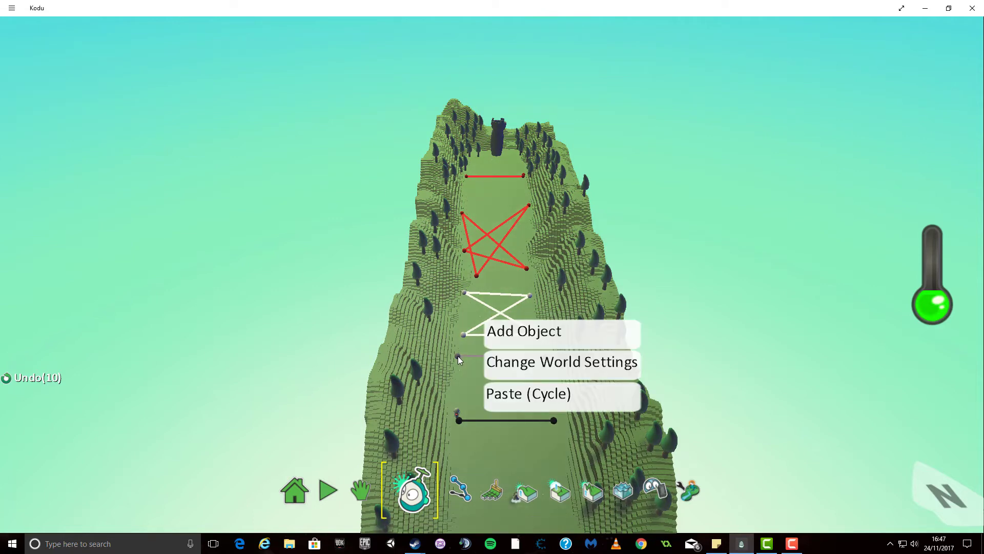
left_click(519, 399)
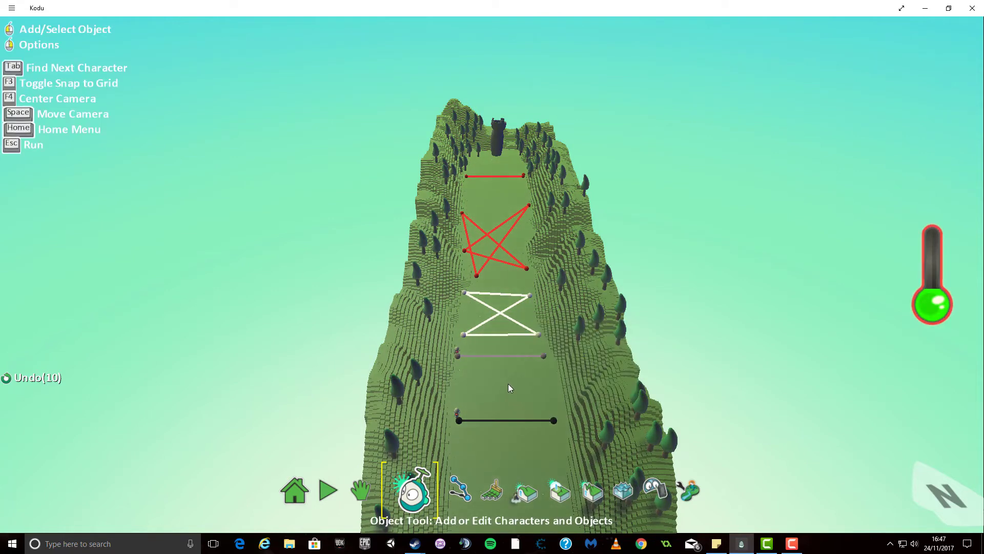
- Change the pasted cycle's move rule from black path to grey path
right_click(457, 349)
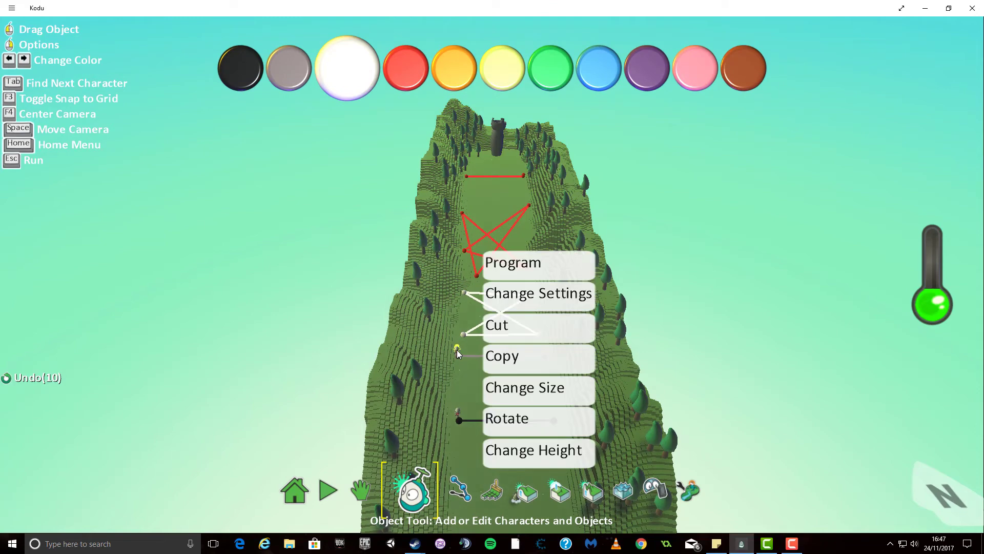
left_click(528, 271)
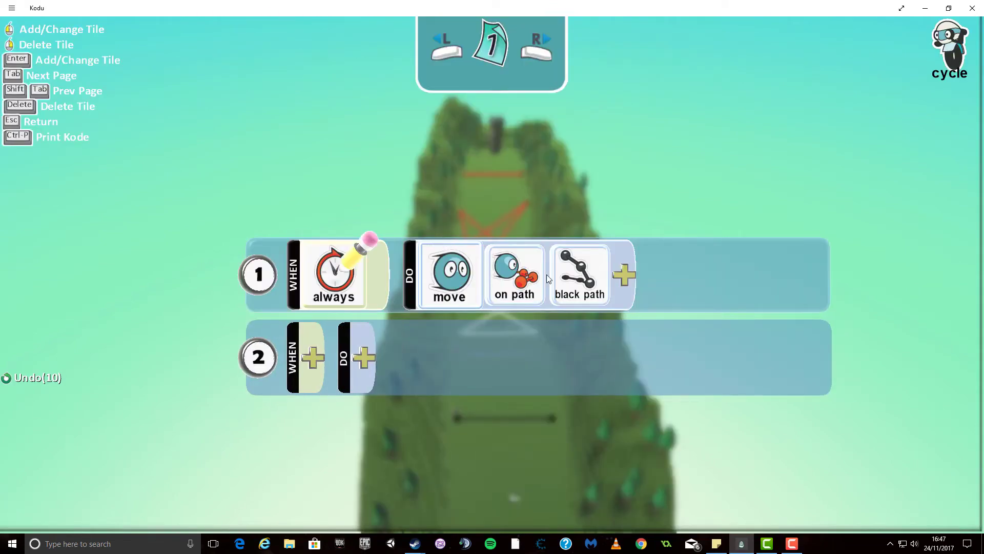
left_click(582, 280)
left_click(586, 372)
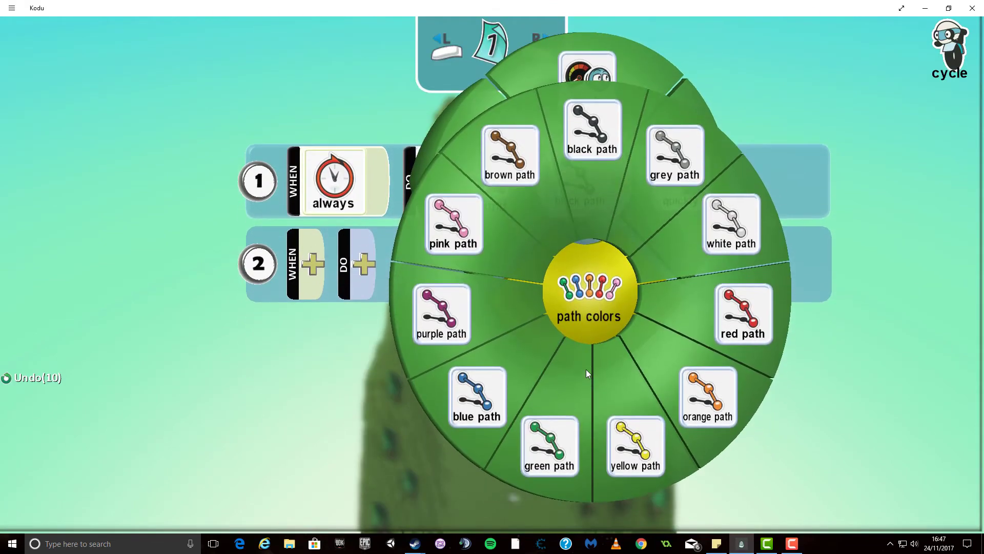
key("Escape")
key("Escape")
key("Escape")
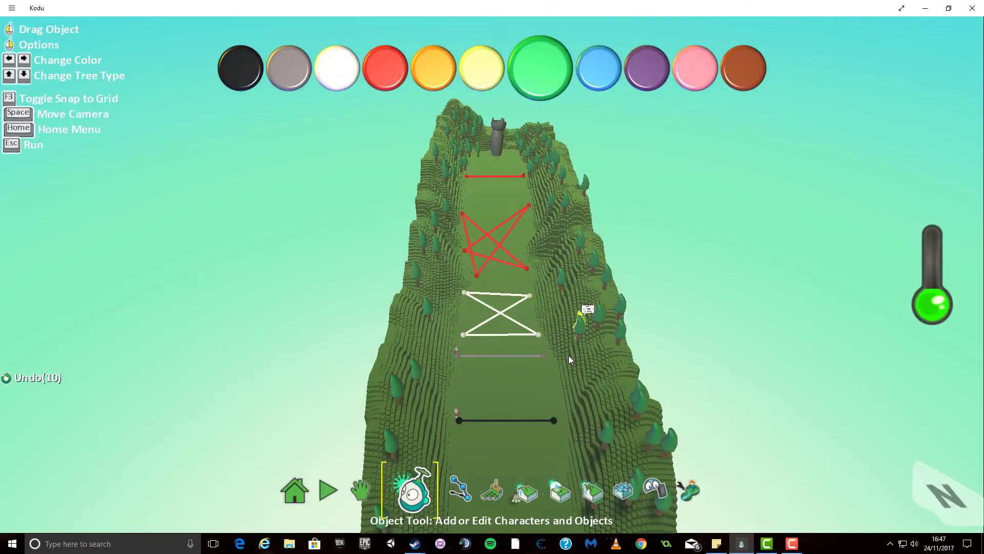
right_click(521, 353)
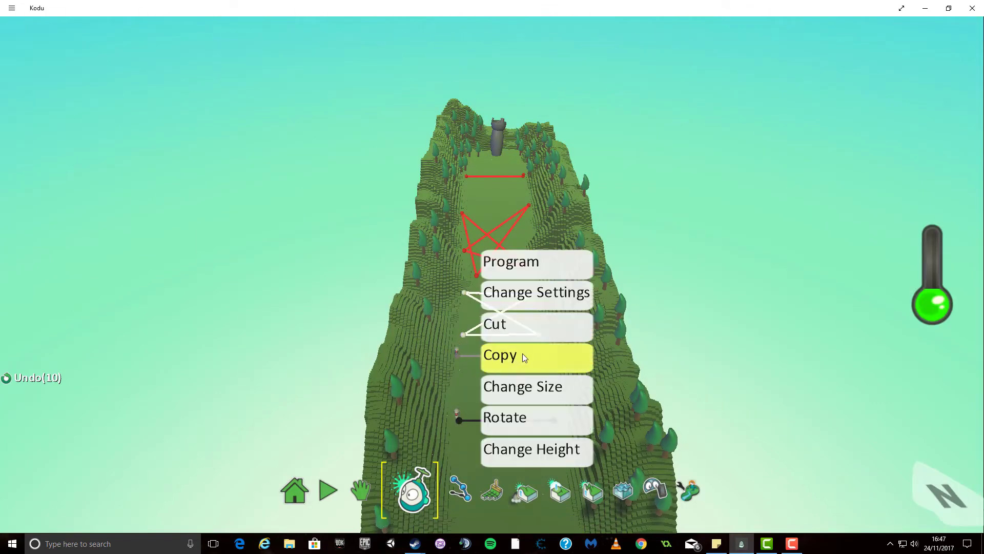
left_click(549, 266)
left_click(586, 293)
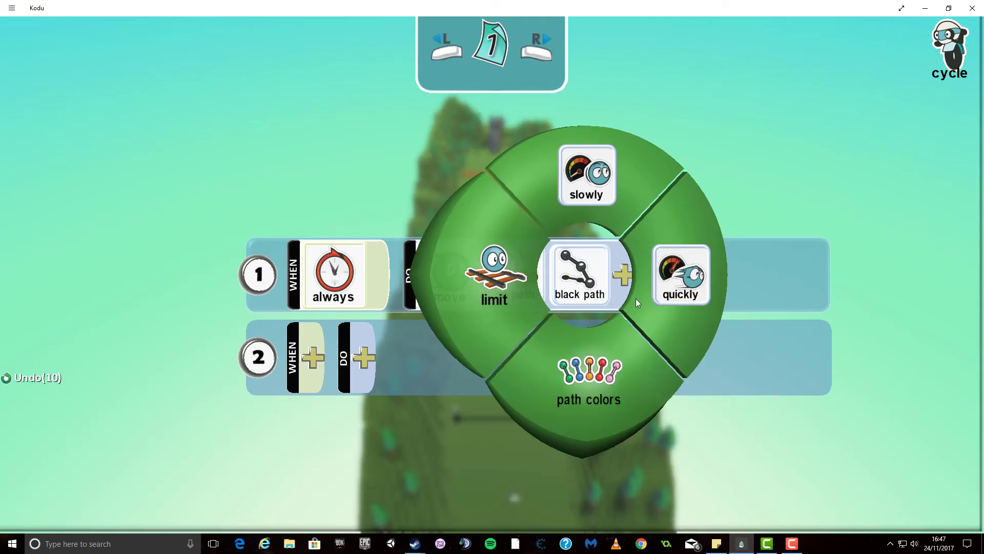
left_click(601, 366)
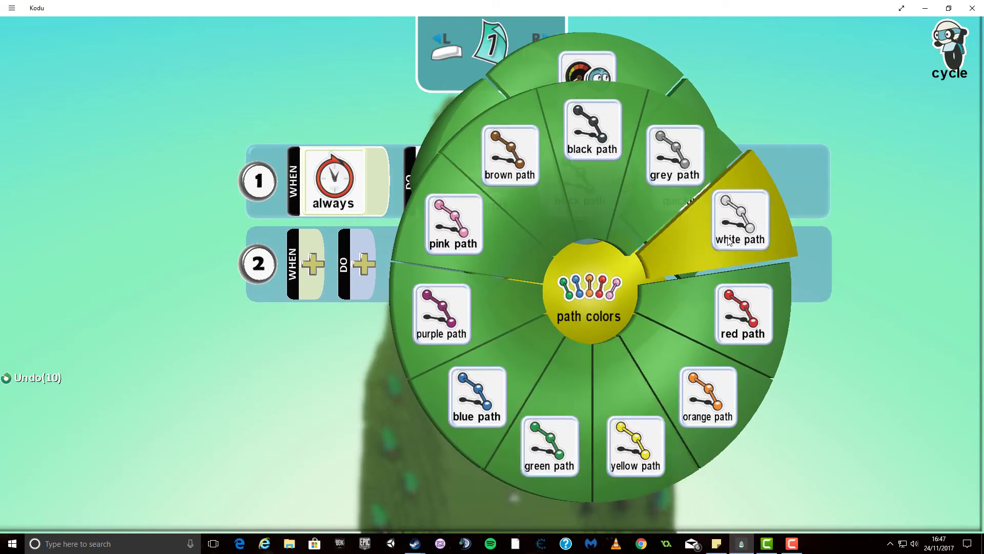
left_click(673, 183)
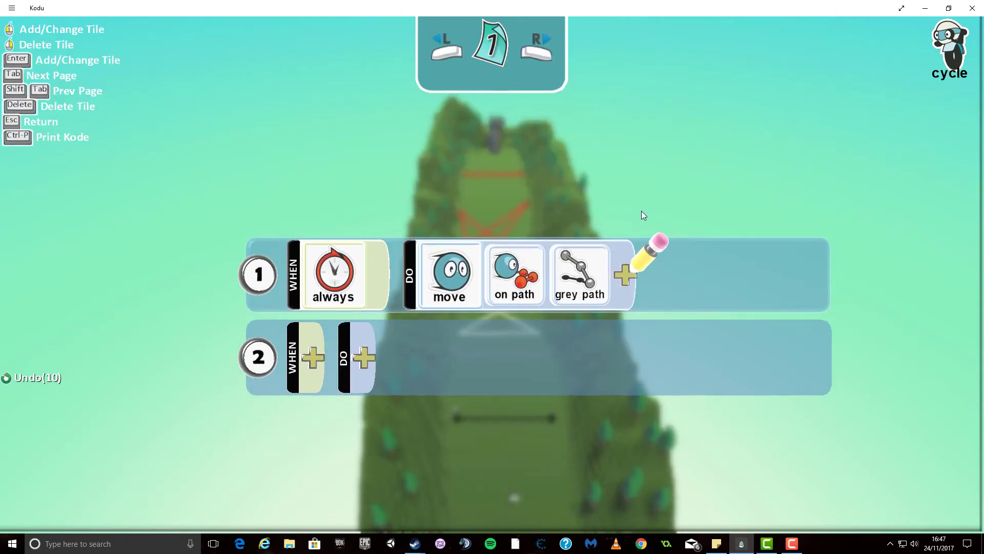
- Paste another cycle copy onto the ground by the white crossed path
key("Escape")
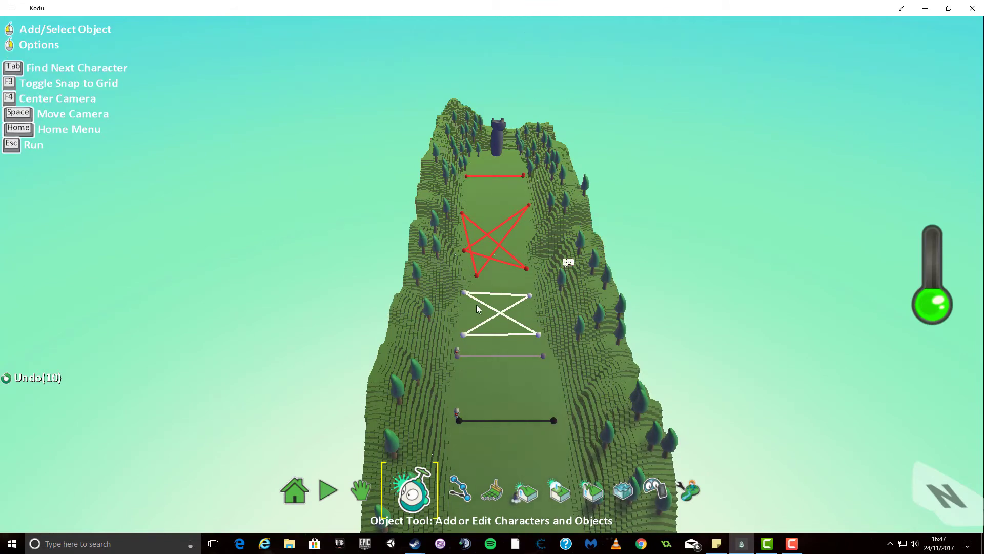
right_click(464, 293)
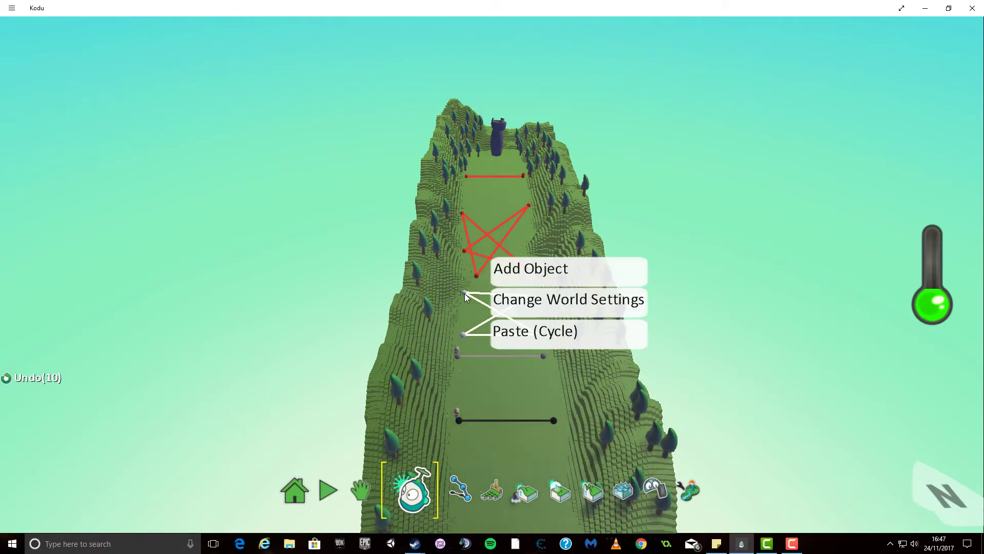
left_click(531, 333)
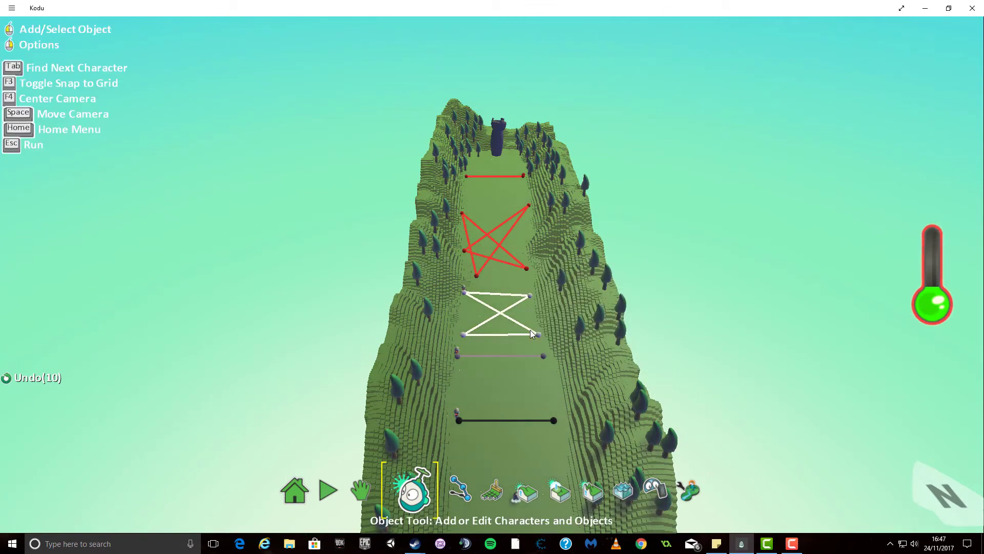
- Swap the new cycle's black path tile for white path in its move rule
right_click(464, 290)
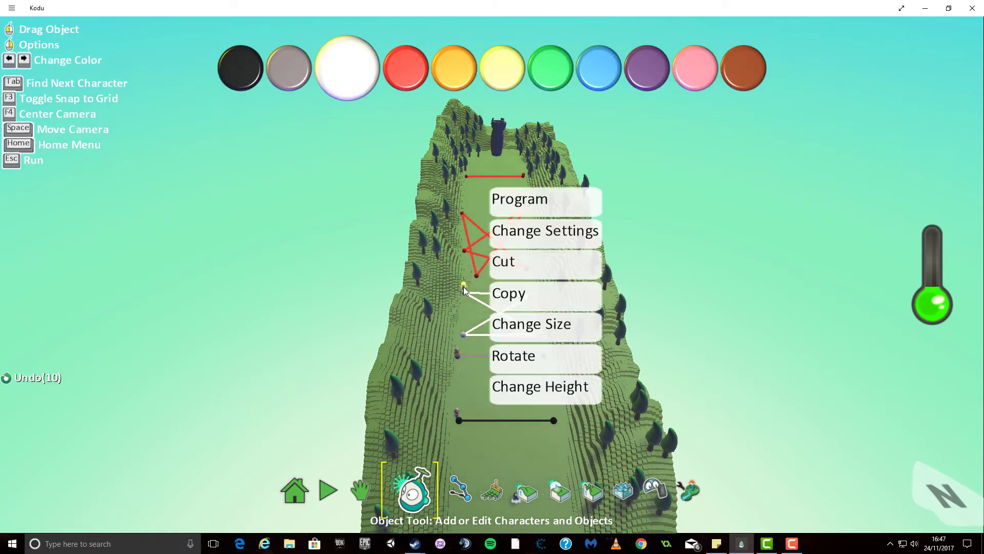
left_click(528, 208)
left_click(590, 290)
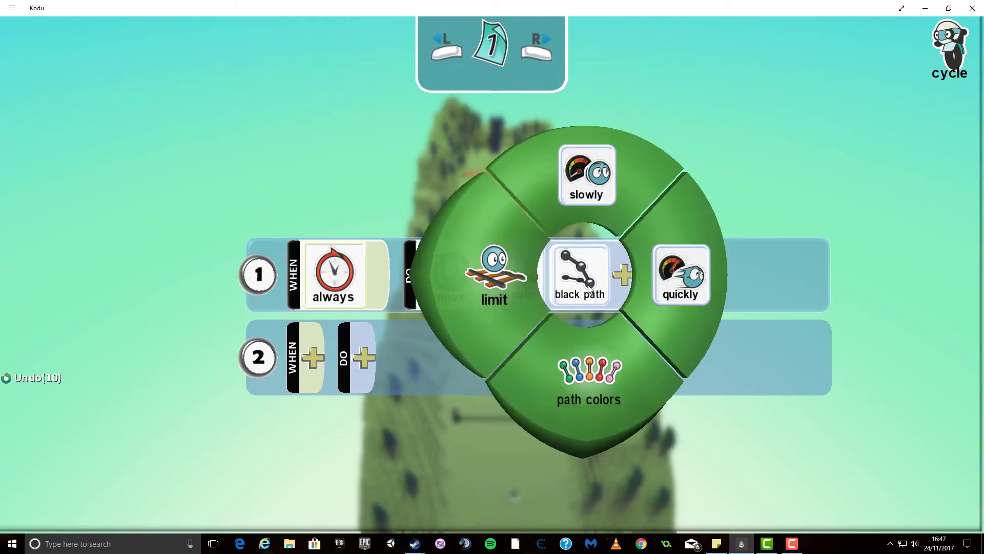
left_click(604, 367)
left_click(731, 219)
key("Escape")
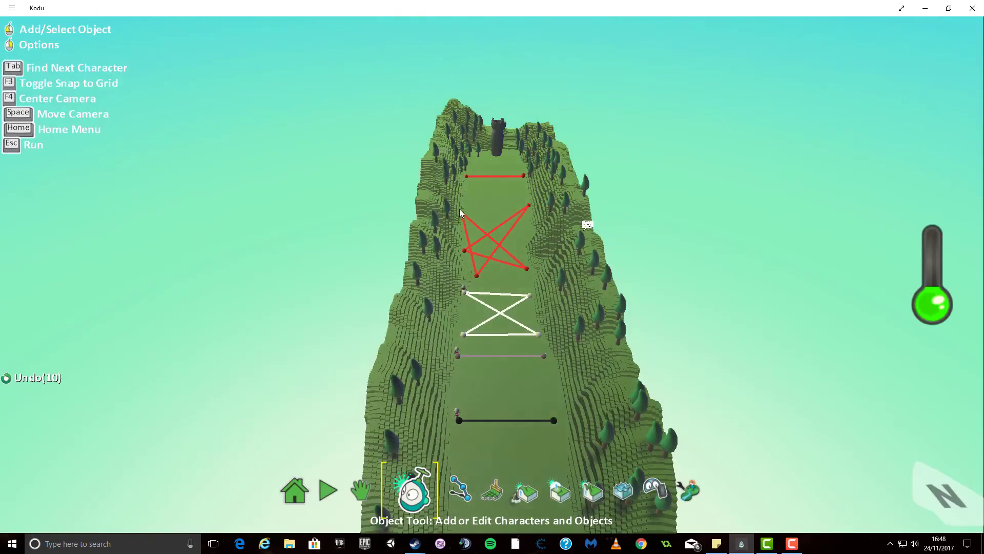
- Paste a cycle copy beside the red star path
right_click(452, 194)
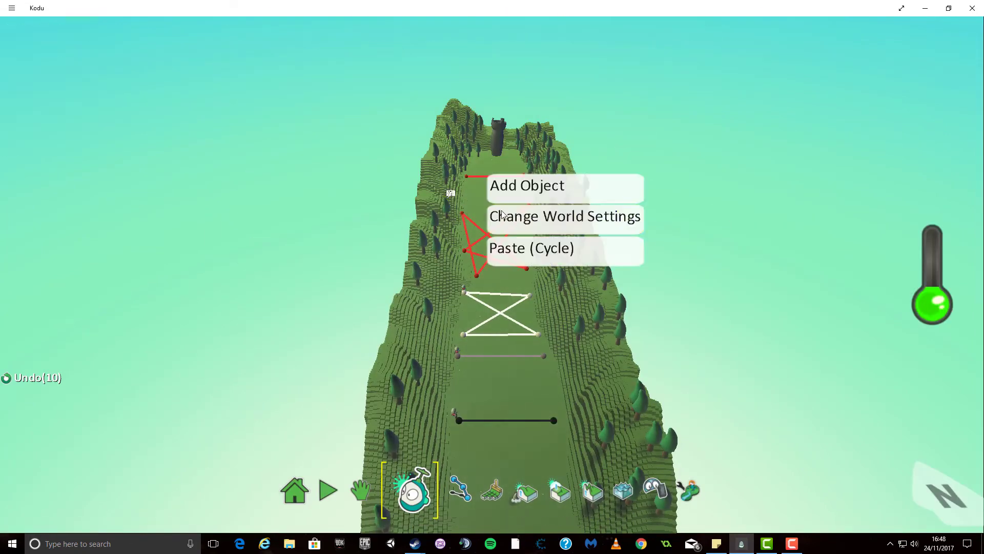
left_click(520, 249)
right_click(463, 220)
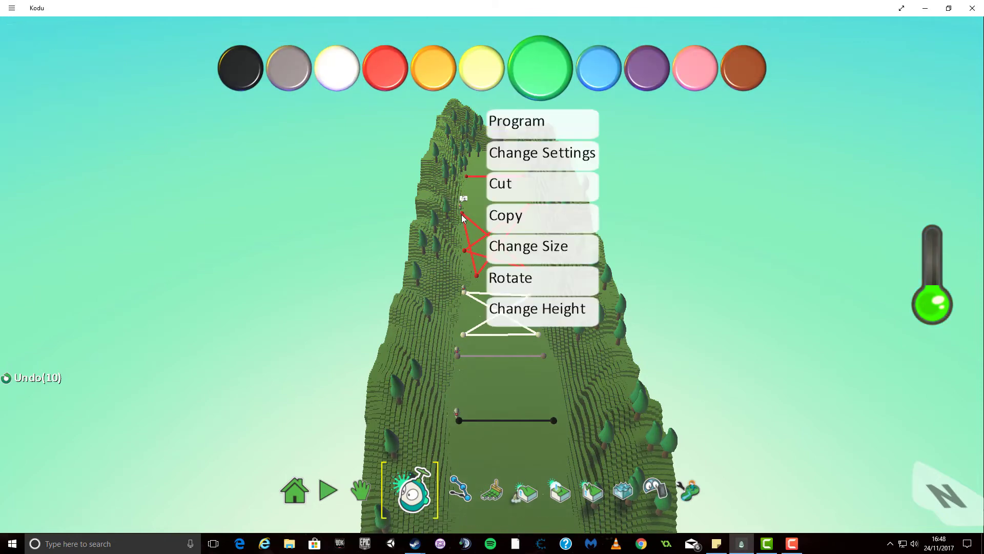
left_click(536, 125)
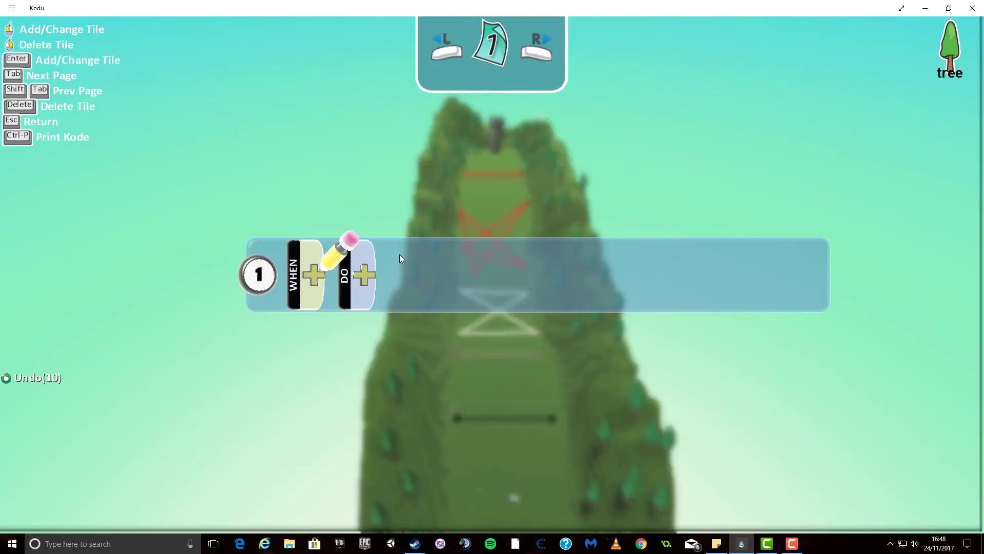
key("Escape")
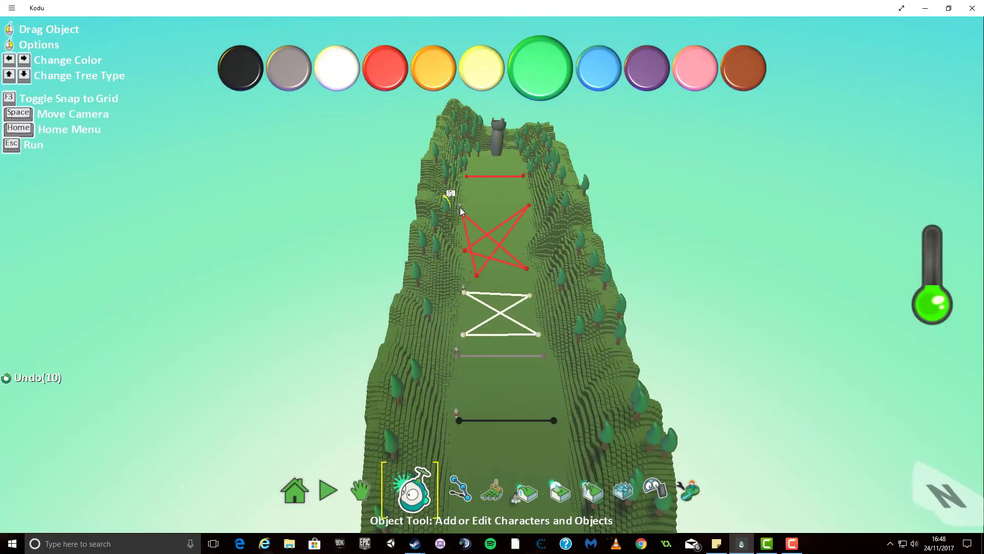
- Switch the pasted cycle's path tile from black path to red path
right_click(461, 211)
scroll(461, 211, "up", 3)
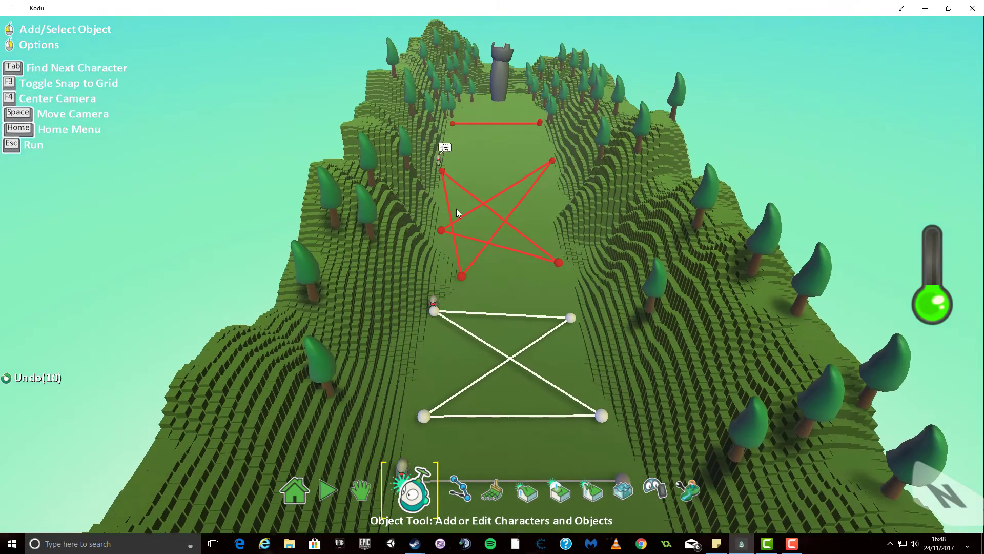
right_click(479, 148)
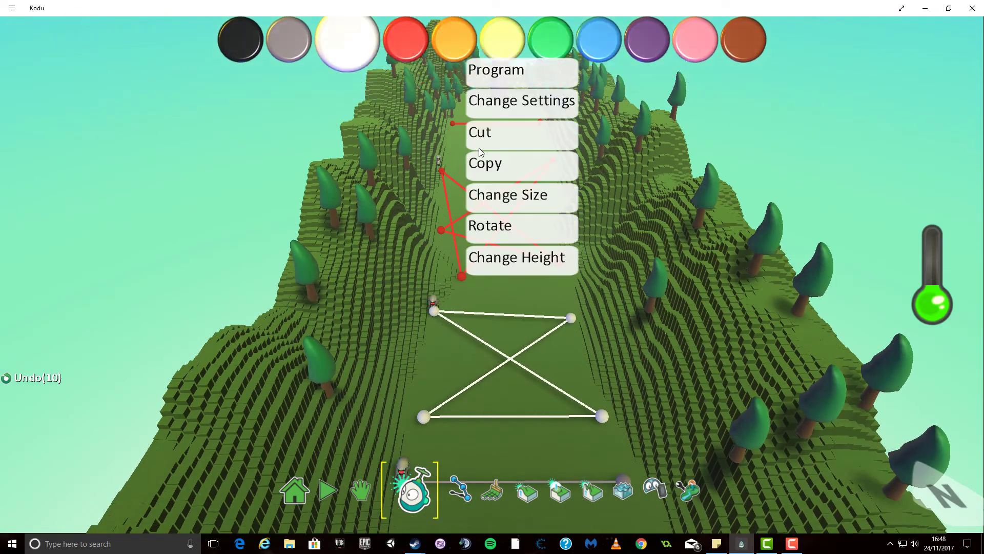
left_click(527, 72)
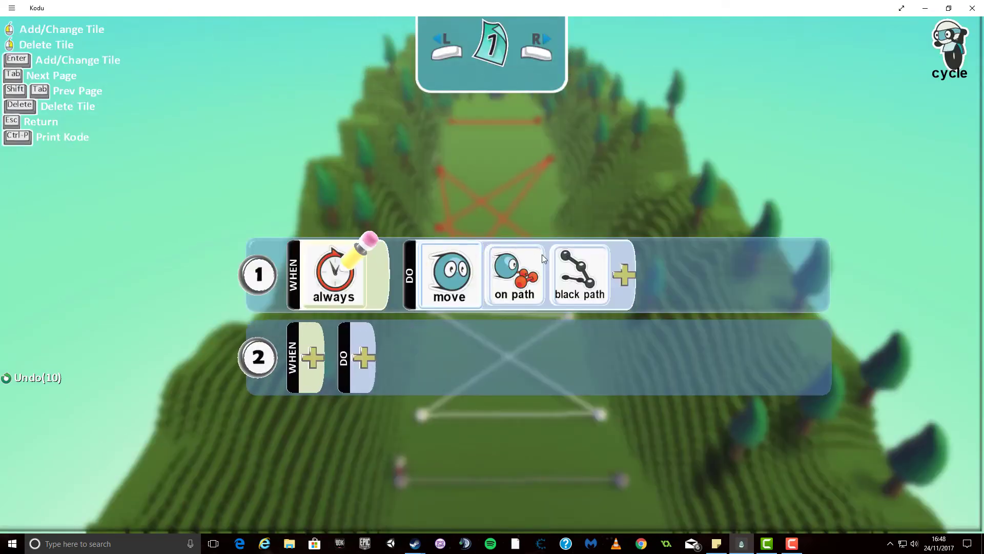
left_click(577, 277)
left_click(595, 382)
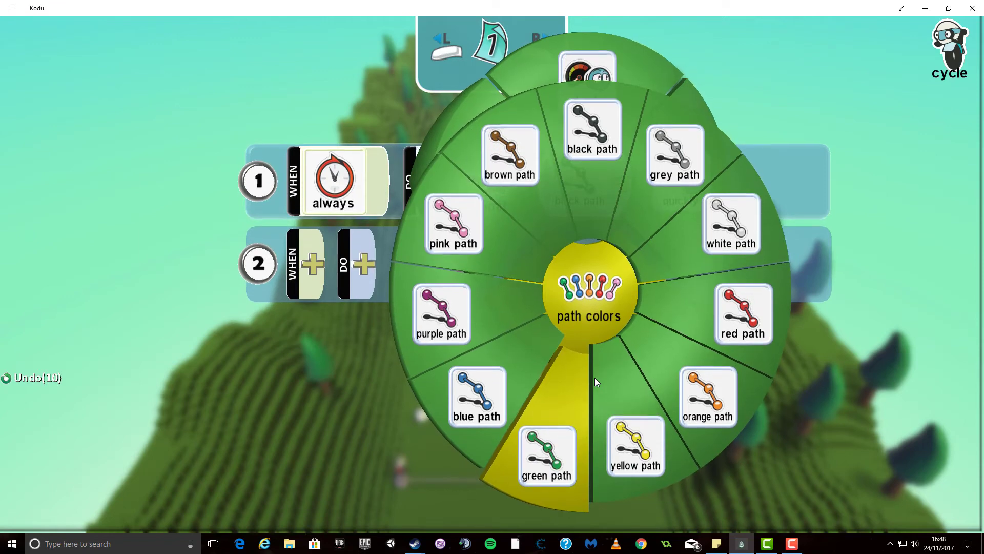
left_click(715, 330)
key("Escape")
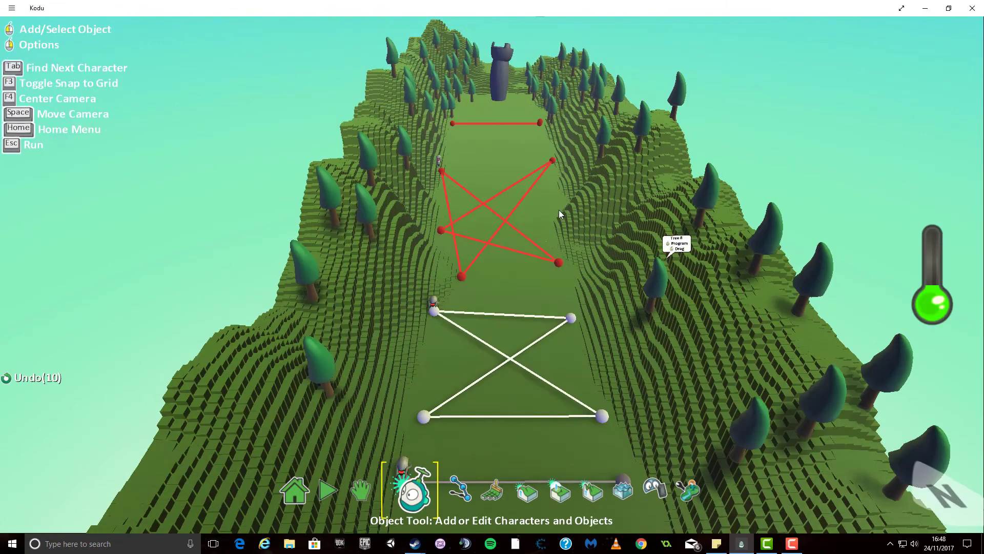
- Paste a cycle by the short red line near the tower and set its path tile to red path
left_click(451, 123)
left_click(514, 168)
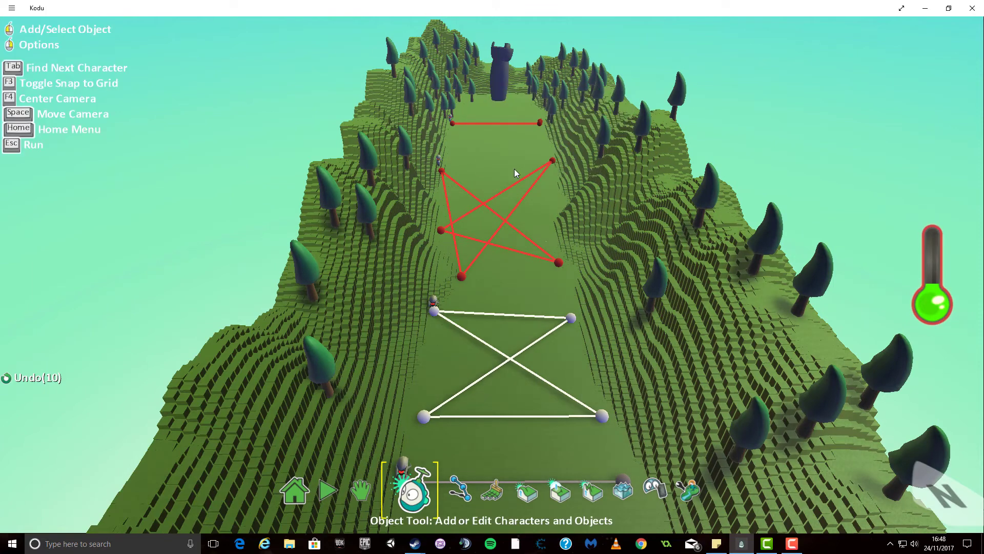
right_click(450, 118)
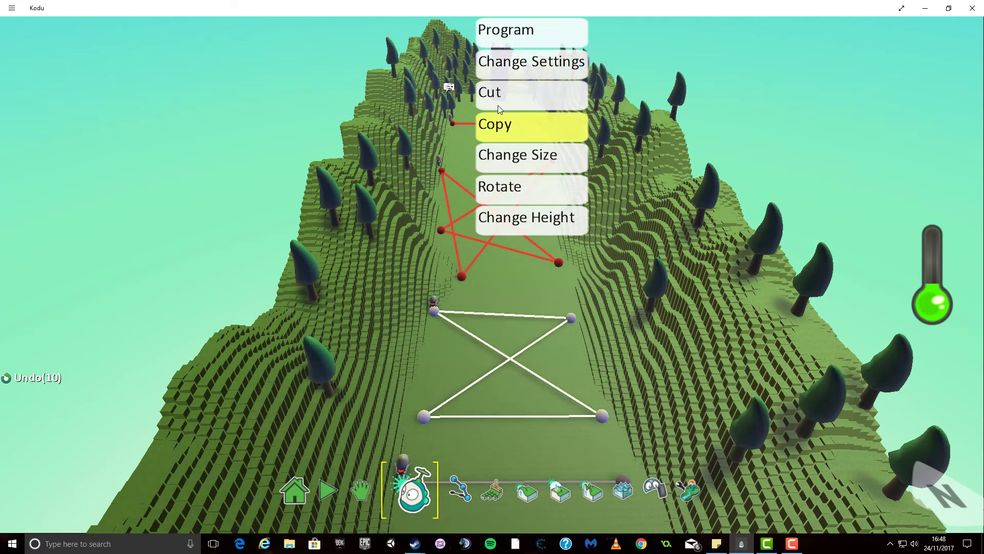
left_click(512, 31)
left_click(583, 281)
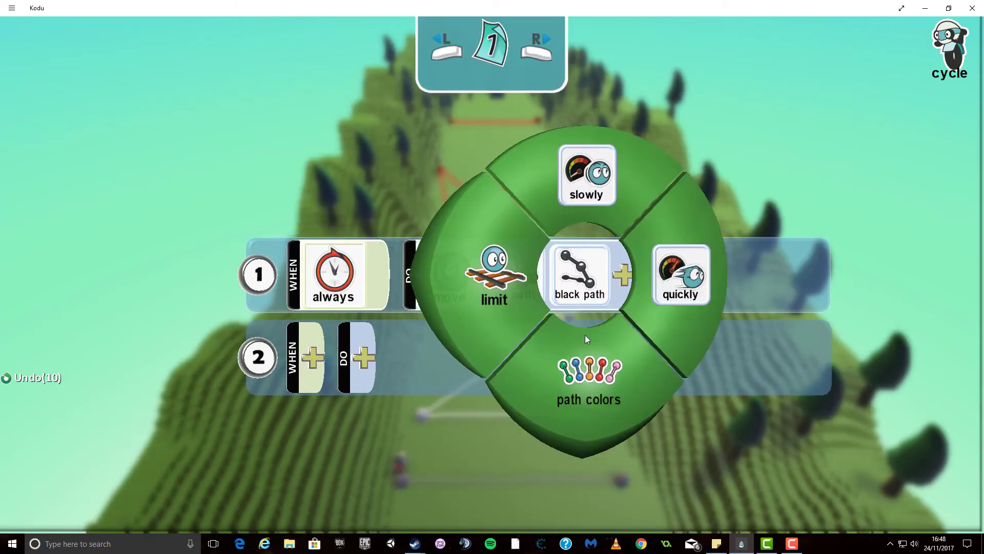
left_click(588, 370)
left_click(720, 312)
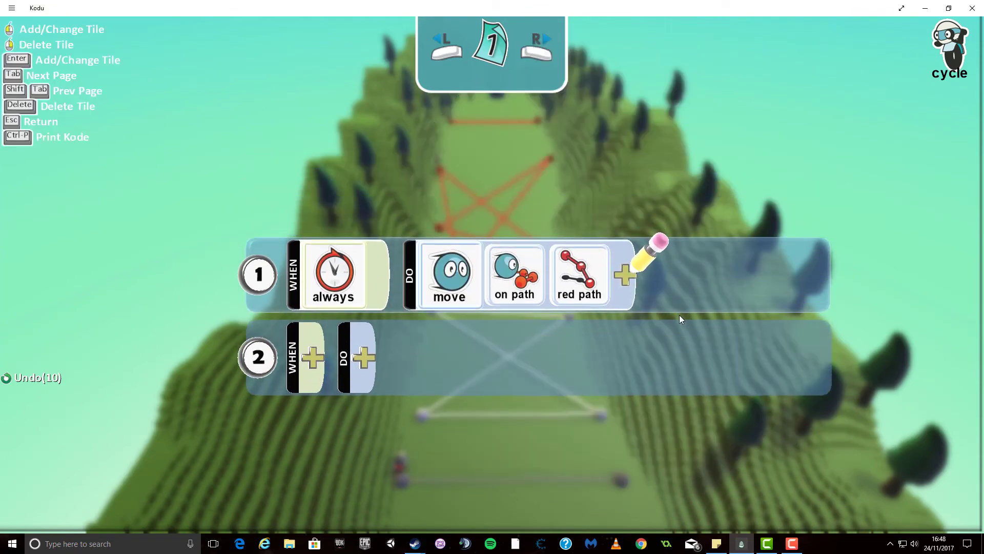
key("Escape")
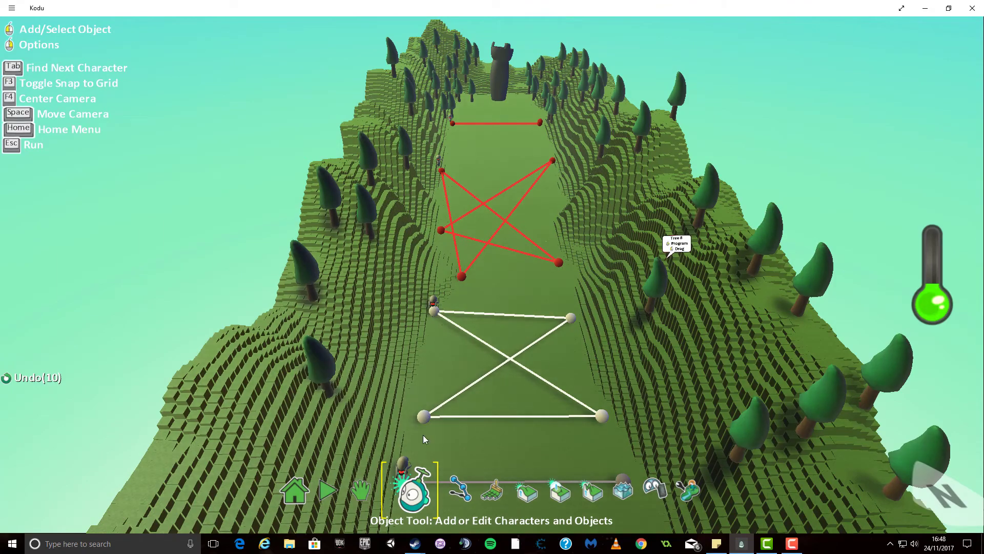
- Run the Dodgem level to watch the cycles ride their coloured paths
left_click(336, 486)
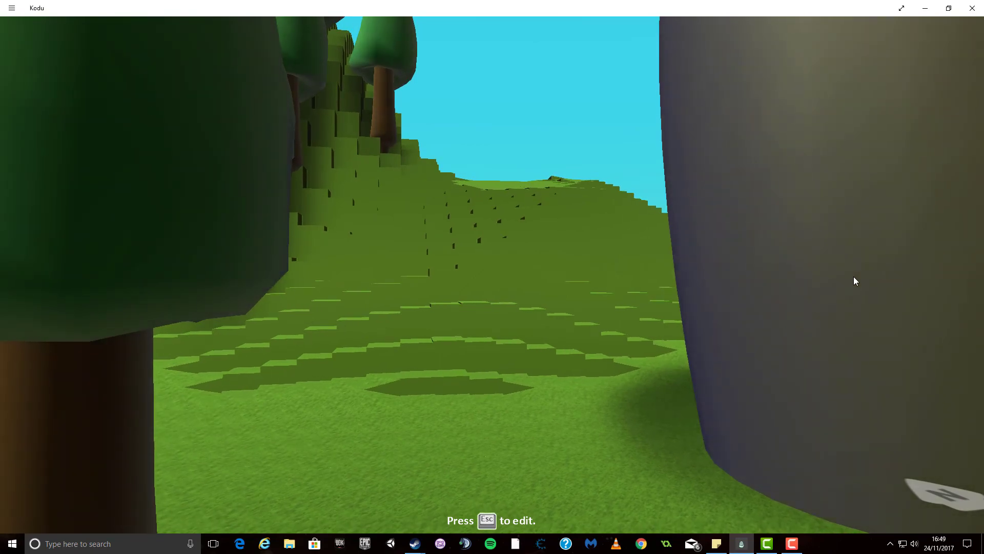
- Exit the test run and return to editing the valley with its coloured paths
key("Escape")
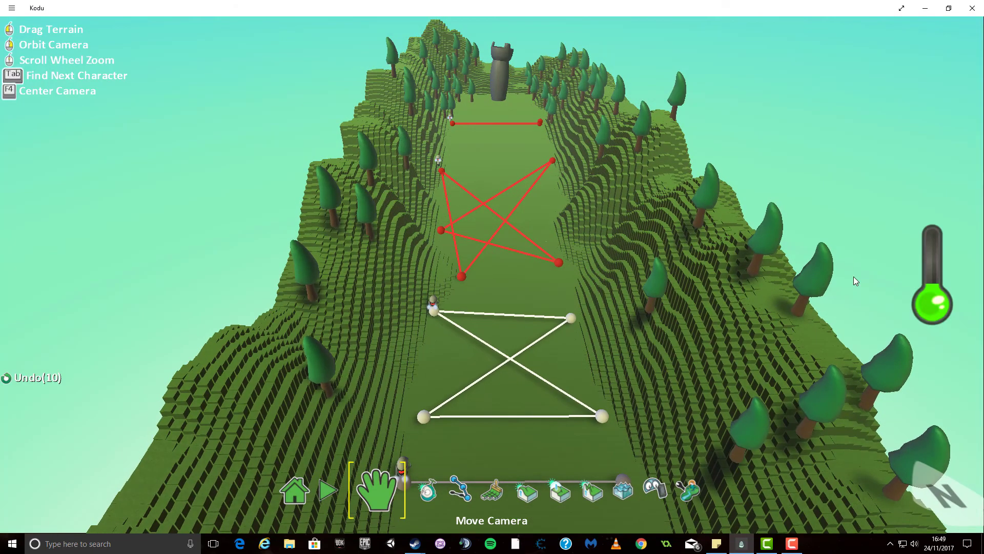